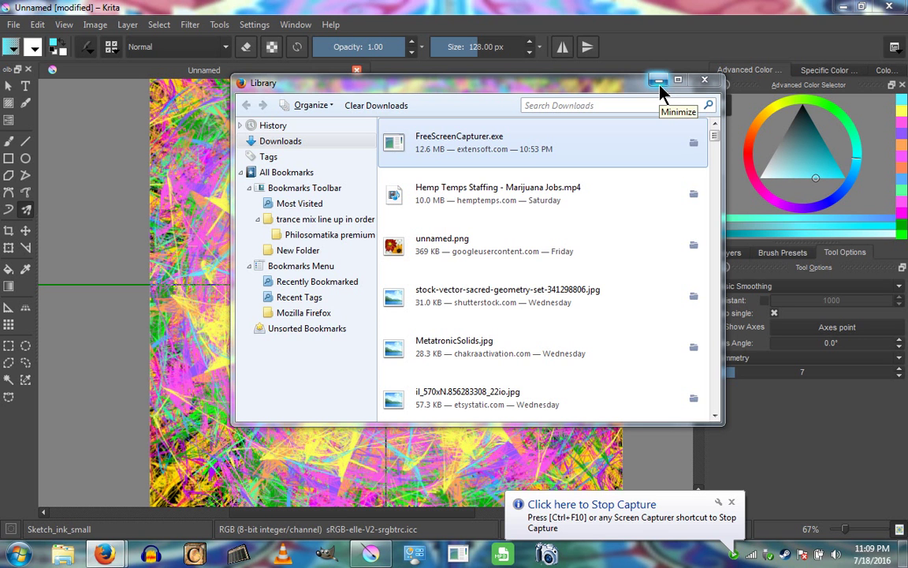
Minimize Firefox's Downloads library window to reveal the Krita canvas.
left_click(659, 81)
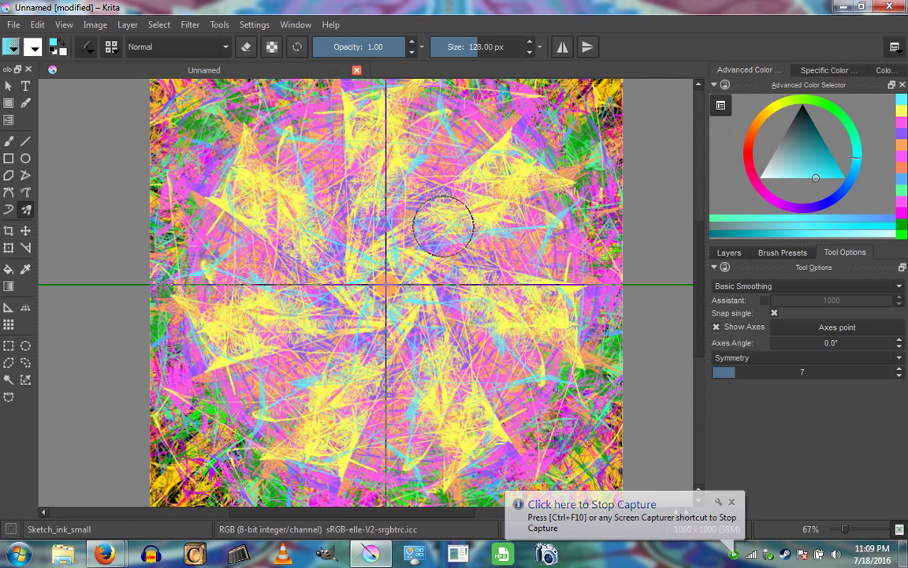
Paint seven-way radial multibrush strokes in cyan, then yellow, then magenta over the centre.
mouse_move(410, 174)
left_mouse_down()
mouse_move(264, 197)
mouse_move(306, 227)
mouse_move(231, 168)
mouse_move(250, 197)
left_mouse_up()
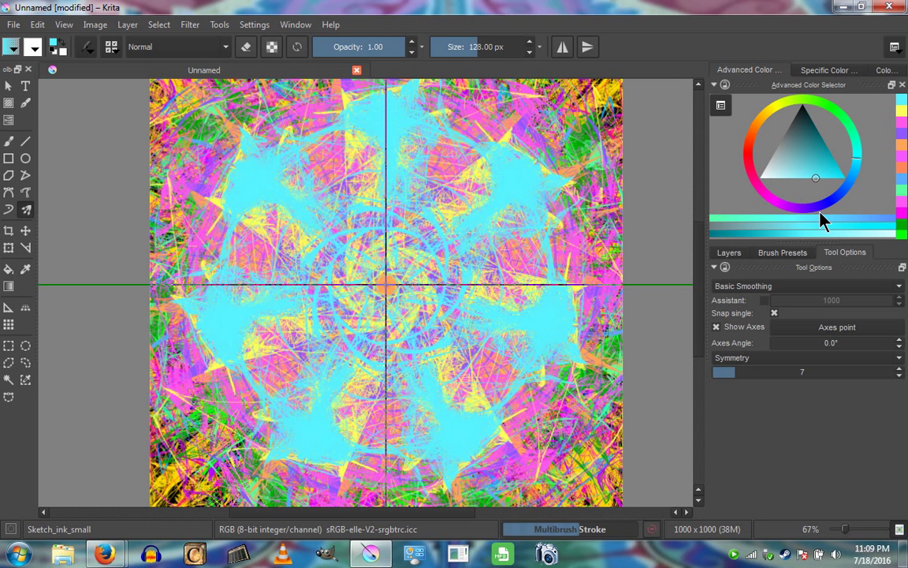
left_click(774, 112)
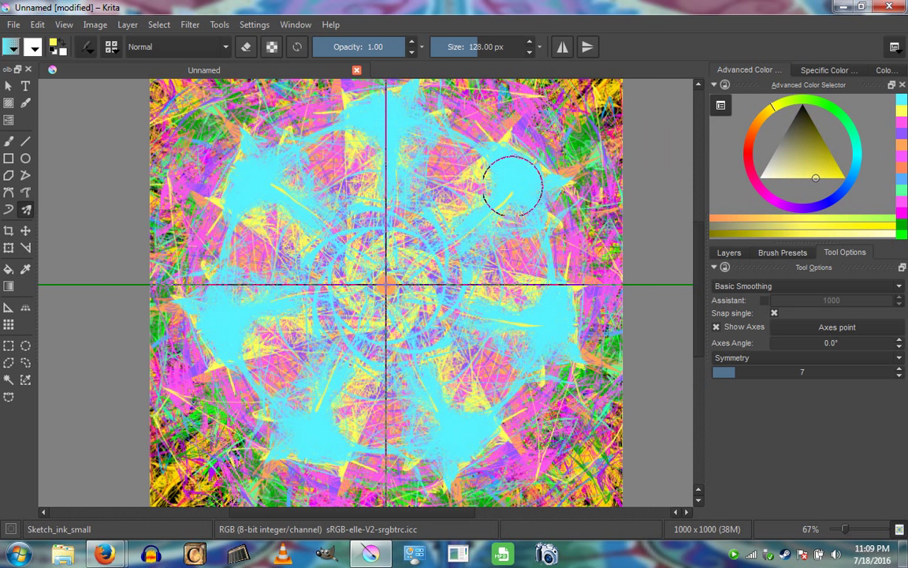
left_click_drag(512, 186, 560, 167)
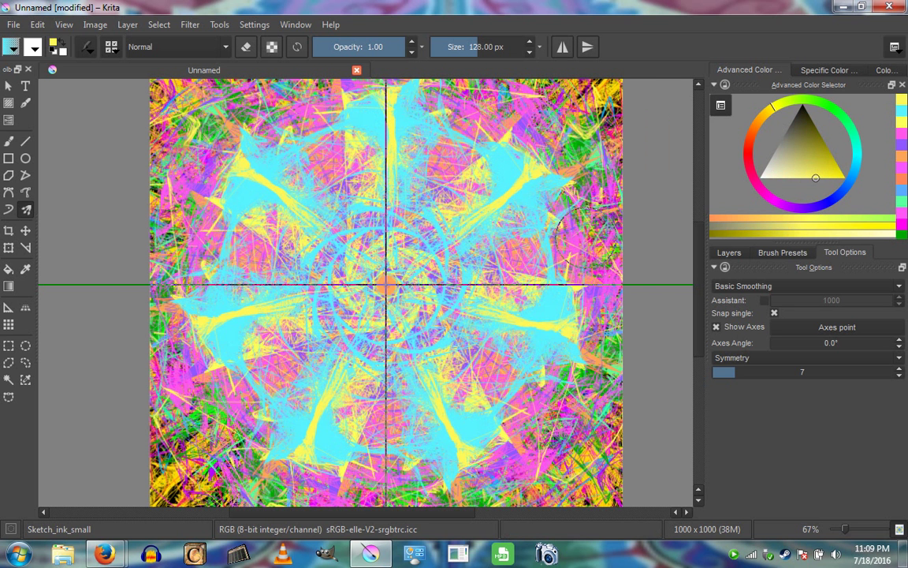
mouse_move(583, 229)
left_mouse_down()
mouse_move(448, 274)
mouse_move(263, 250)
mouse_move(349, 124)
mouse_move(135, 125)
left_mouse_up()
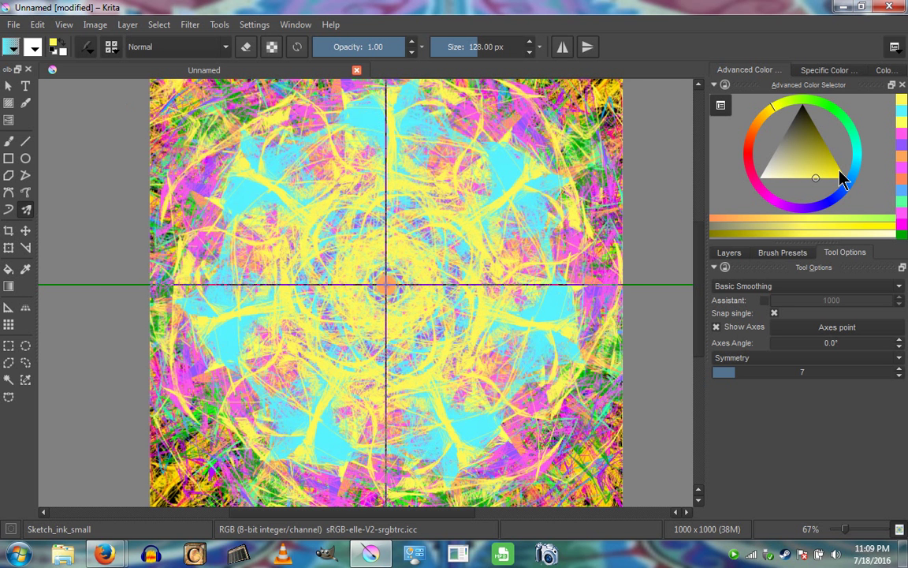
left_click_drag(841, 178, 783, 203)
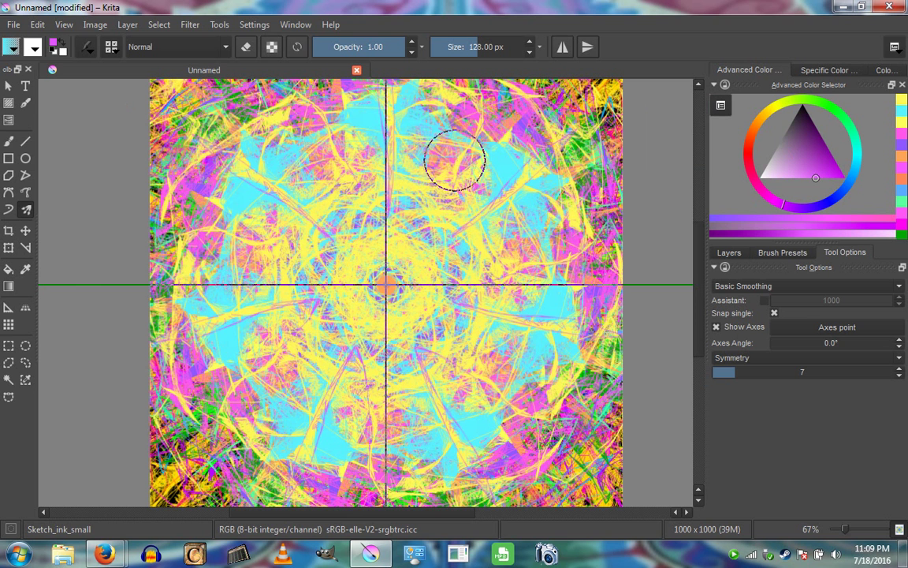
mouse_move(455, 159)
left_mouse_down()
mouse_move(579, 118)
mouse_move(270, 252)
mouse_move(284, 292)
mouse_move(190, 99)
mouse_move(286, 256)
mouse_move(390, 225)
mouse_move(253, 209)
mouse_move(169, 115)
left_mouse_up()
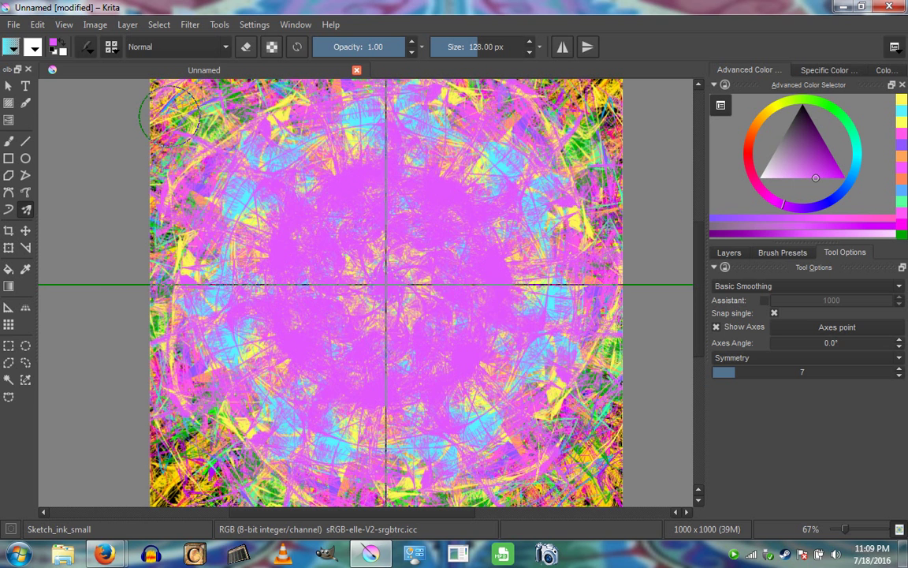
Paint seven-way green spikes and circular arcs, then orange swirling strokes, around the centre.
left_click(824, 115)
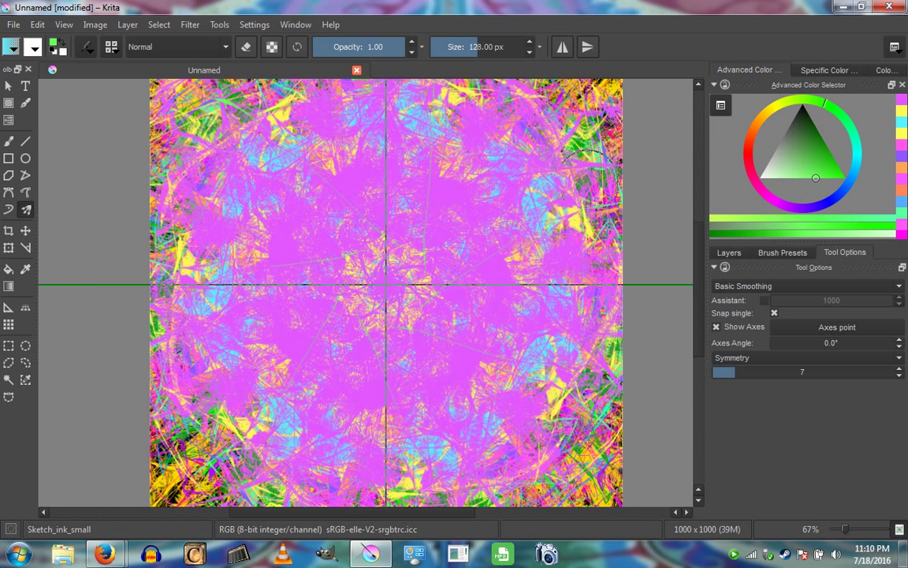
mouse_move(481, 254)
left_mouse_down()
mouse_move(408, 266)
mouse_move(432, 204)
mouse_move(287, 260)
left_mouse_up()
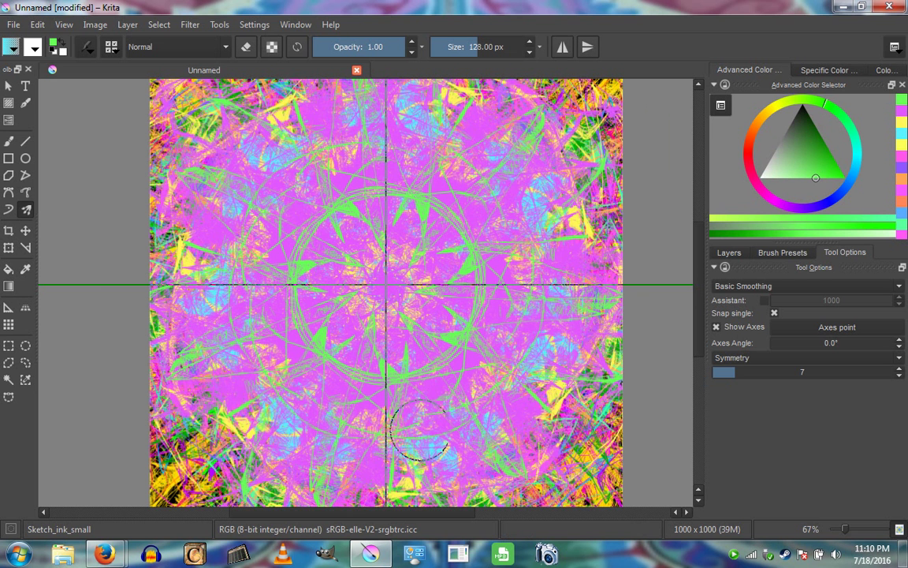
mouse_move(417, 430)
left_mouse_down()
mouse_move(272, 357)
mouse_move(360, 292)
mouse_move(325, 245)
mouse_move(307, 142)
mouse_move(237, 141)
mouse_move(217, 243)
mouse_move(263, 457)
mouse_move(550, 426)
left_mouse_up()
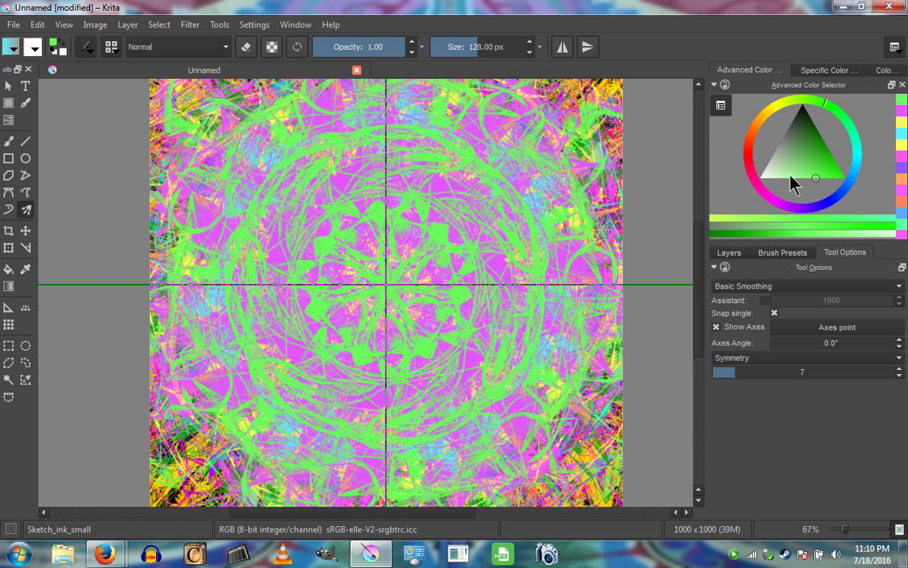
mouse_move(793, 183)
left_mouse_down()
mouse_move(755, 133)
mouse_move(800, 178)
mouse_move(820, 178)
left_mouse_up()
mouse_move(477, 313)
left_mouse_down()
mouse_move(274, 247)
mouse_move(466, 310)
left_mouse_up()
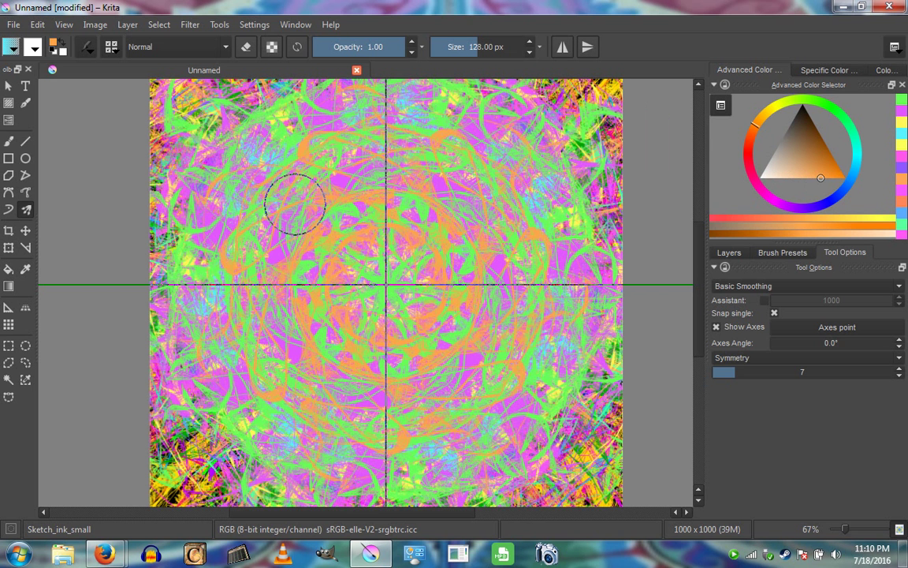
Switch to the freehand brush with horizontal mirror mode and paint a mirrored pink heart shape.
left_click(9, 142)
left_click(562, 47)
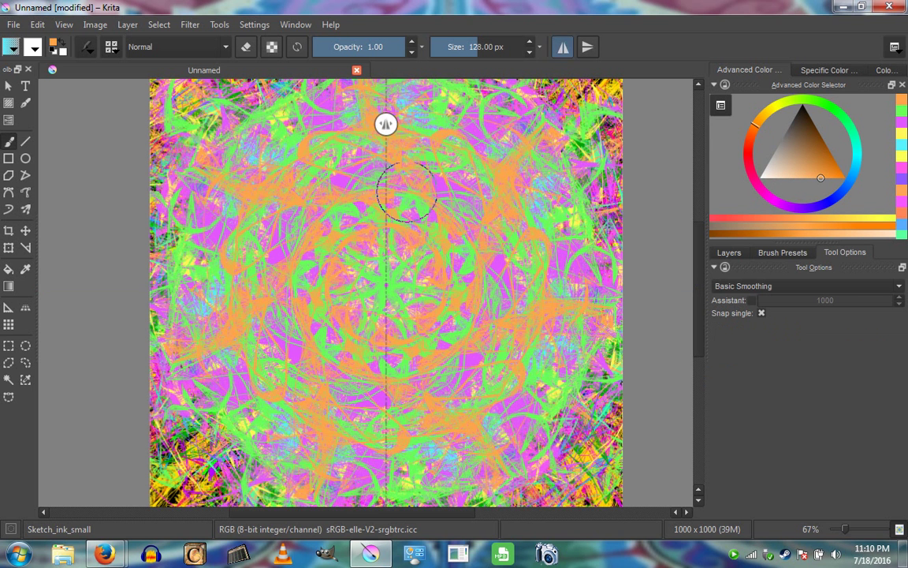
left_click(802, 110)
left_click(756, 184)
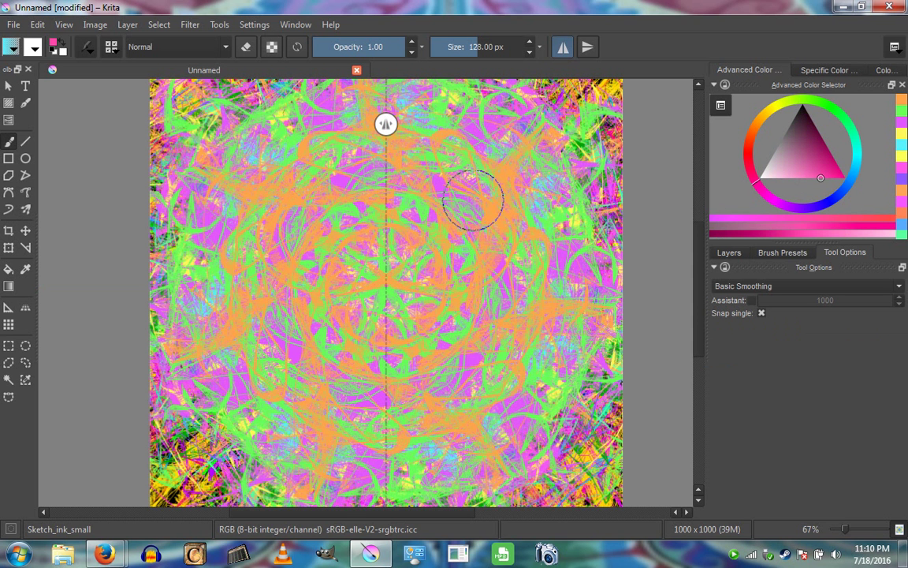
mouse_move(473, 199)
left_mouse_down()
mouse_move(496, 270)
mouse_move(402, 253)
mouse_move(469, 197)
mouse_move(488, 253)
mouse_move(507, 239)
mouse_move(414, 278)
mouse_move(489, 288)
mouse_move(430, 352)
mouse_move(534, 346)
mouse_move(419, 399)
mouse_move(451, 467)
mouse_move(440, 394)
mouse_move(376, 462)
mouse_move(355, 371)
left_mouse_up()
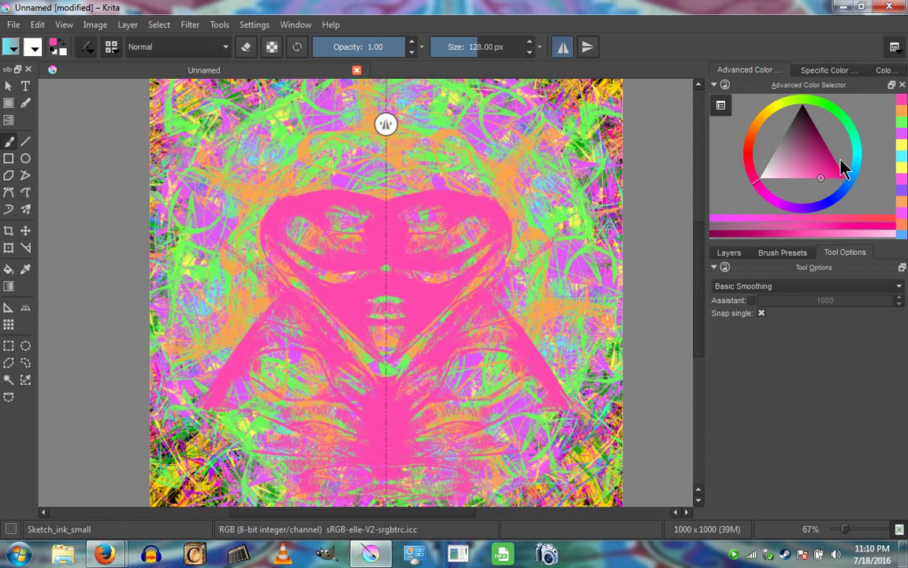
Fill the heart and lower centre with mirrored green, undoing one stroke, and add orange eye accents.
left_click(820, 101)
mouse_move(469, 261)
left_mouse_down()
mouse_move(406, 247)
mouse_move(430, 230)
mouse_move(405, 266)
left_mouse_up()
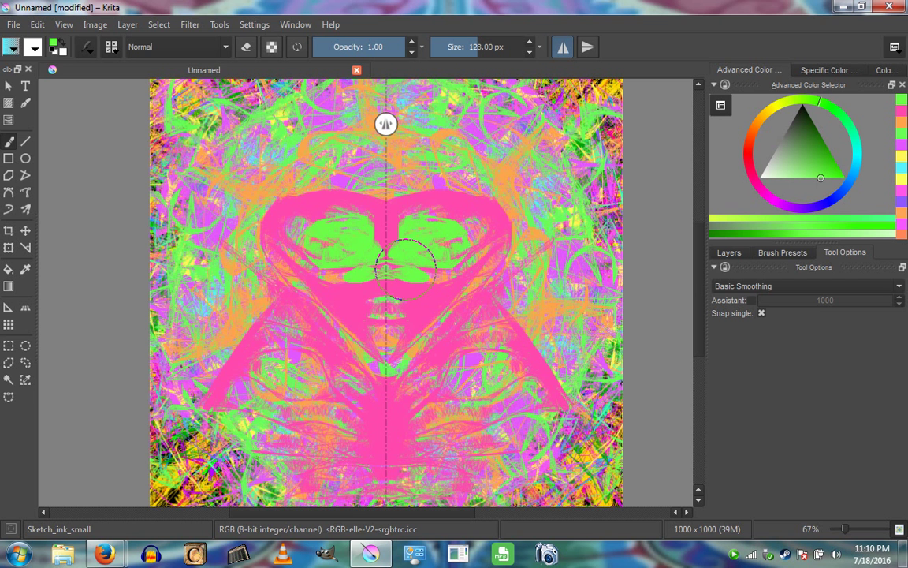
key("ctrl+z")
mouse_move(346, 312)
left_mouse_down()
mouse_move(366, 297)
mouse_move(418, 336)
left_mouse_up()
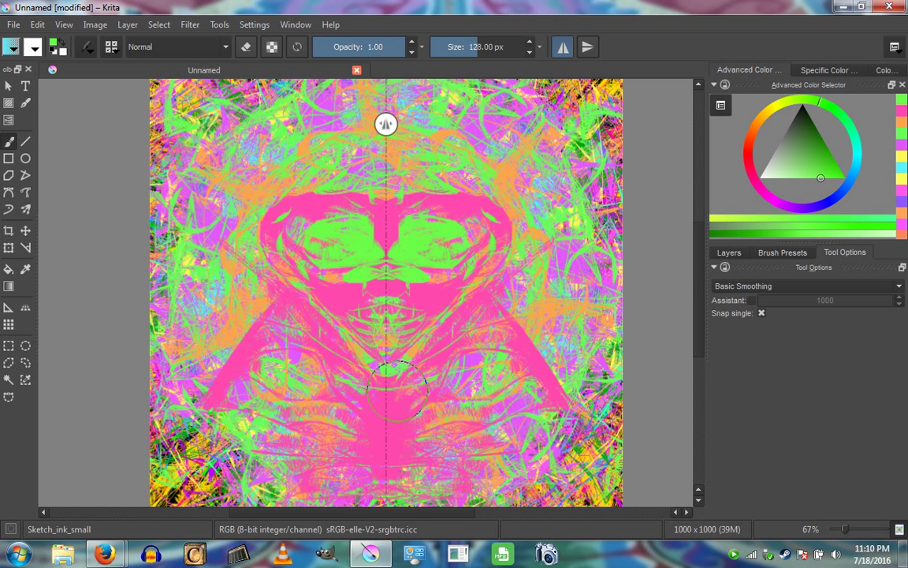
left_click_drag(397, 389, 473, 451)
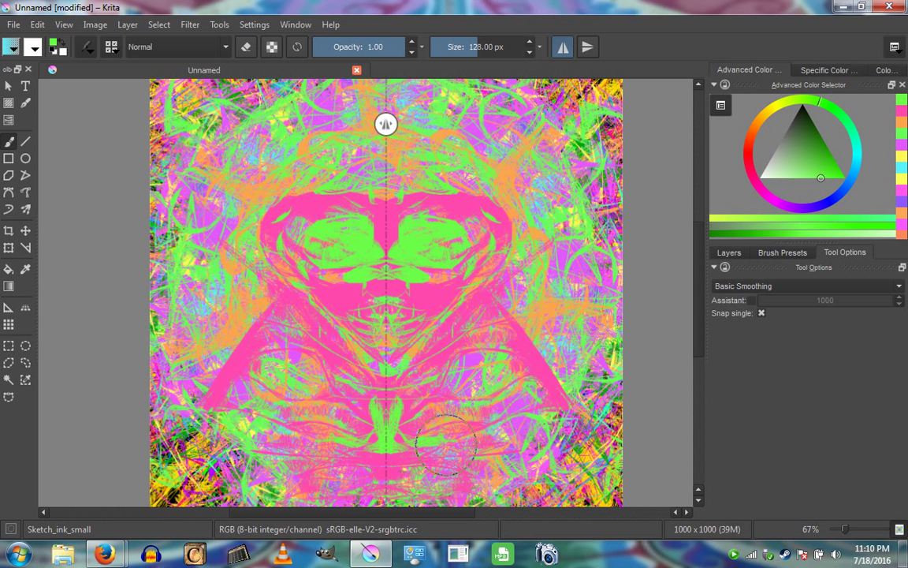
left_click_drag(556, 343, 528, 406)
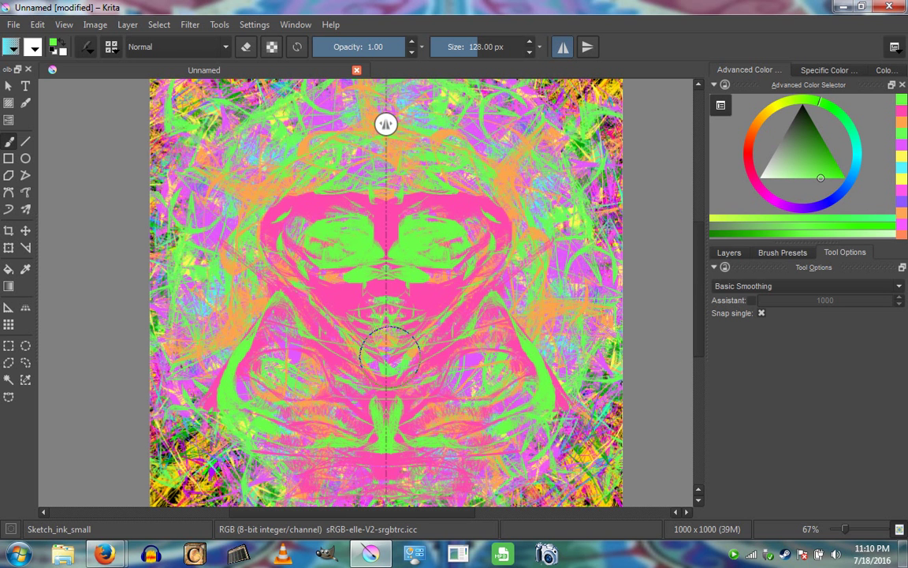
mouse_move(389, 355)
left_mouse_down()
mouse_move(478, 429)
mouse_move(473, 486)
mouse_move(517, 481)
mouse_move(379, 466)
left_mouse_up()
left_click_drag(758, 149, 753, 132)
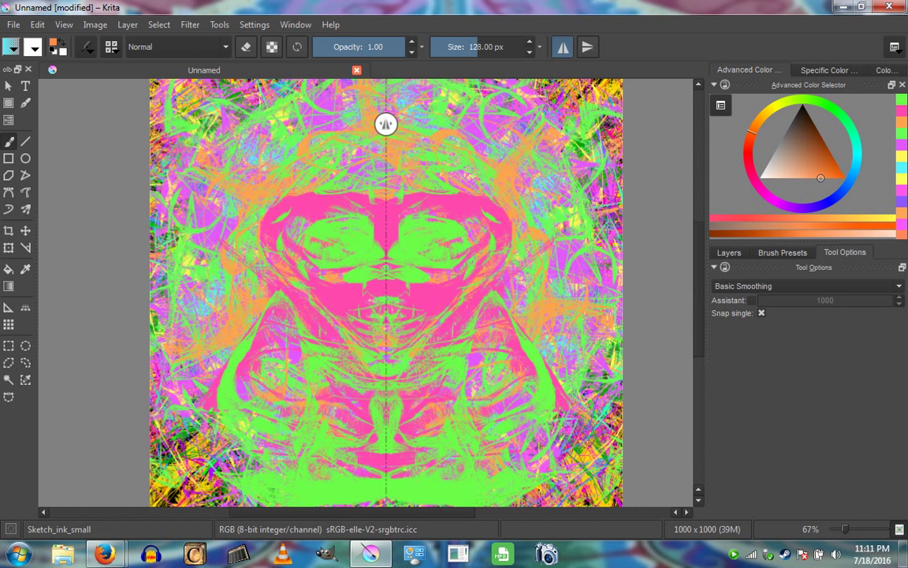
mouse_move(426, 308)
left_mouse_down()
mouse_move(428, 252)
mouse_move(416, 233)
left_mouse_up()
Paint mirrored cyan strokes outlining the eyes and forming a fanged mouth across the upper face.
scroll(416, 233, "up", 2)
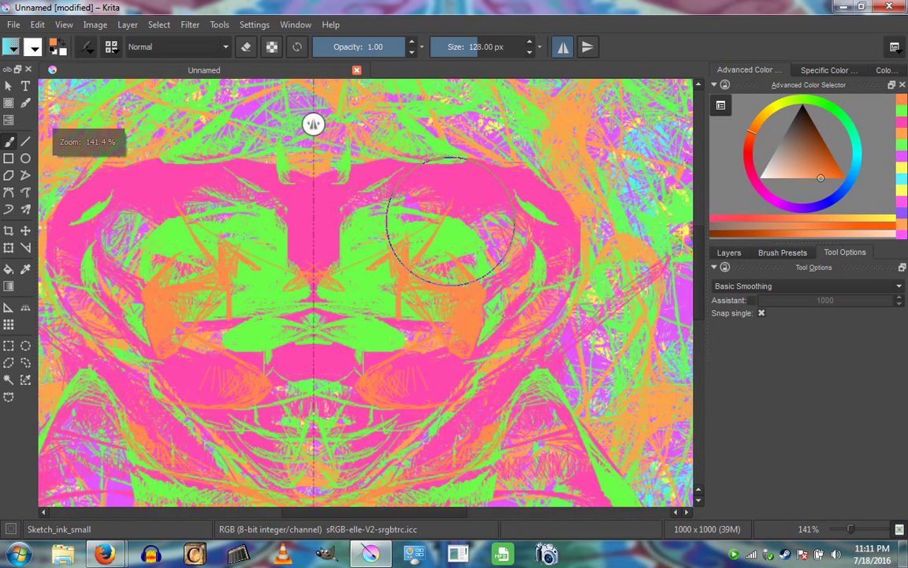
scroll(451, 221, "up", 1)
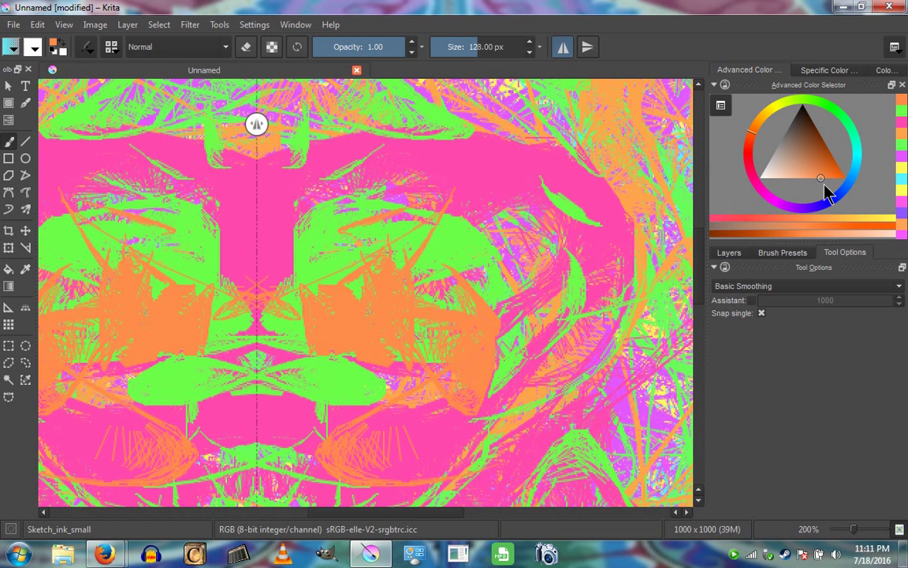
left_click(857, 150)
mouse_move(619, 264)
left_mouse_down()
mouse_move(497, 330)
mouse_move(248, 308)
left_mouse_up()
key("minus")
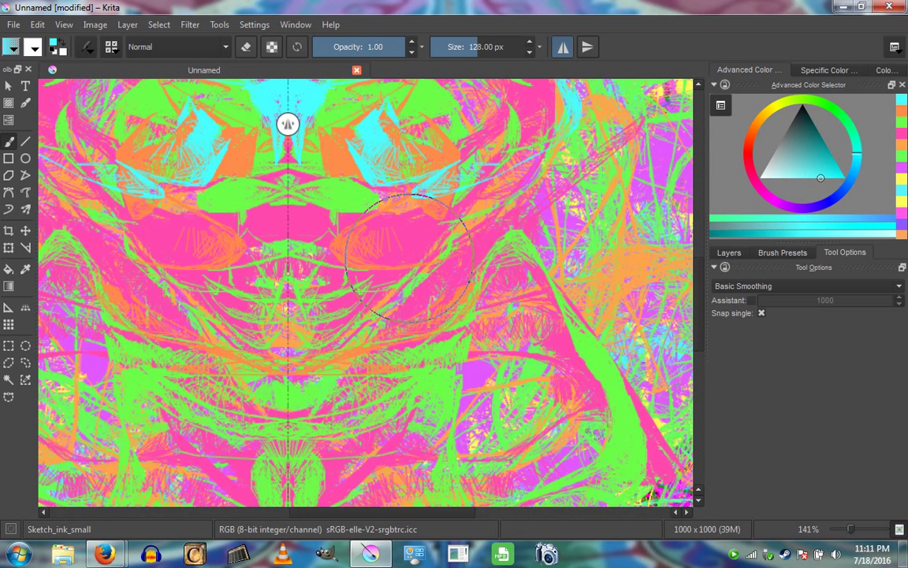
mouse_move(409, 256)
left_mouse_down()
mouse_move(342, 222)
mouse_move(286, 220)
mouse_move(364, 304)
mouse_move(253, 300)
left_mouse_up()
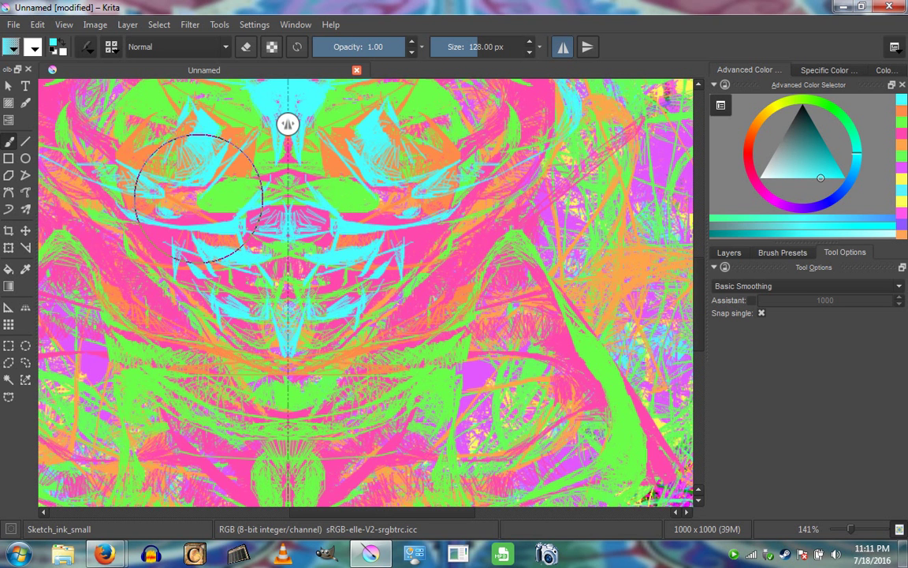
left_click_drag(199, 197, 422, 274)
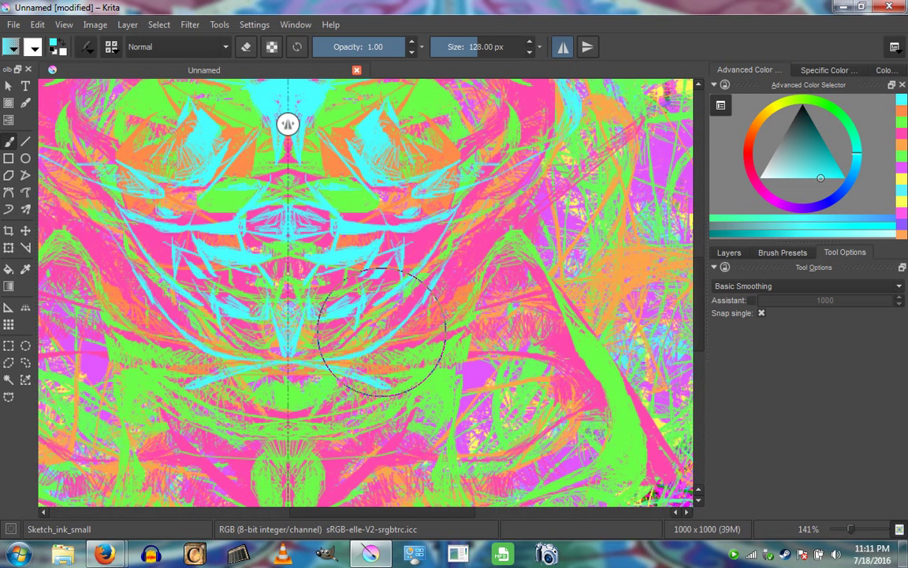
scroll(381, 331, "down", 2)
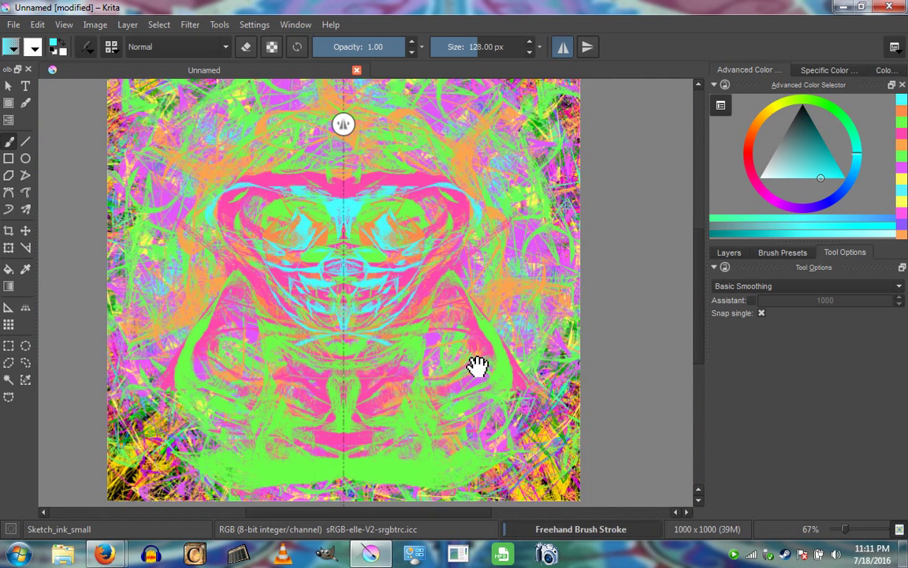
Paint mirrored cyan curves across the lower face and above it.
left_click_drag(478, 365, 495, 370)
mouse_move(476, 315)
left_mouse_down()
mouse_move(369, 426)
mouse_move(392, 445)
mouse_move(446, 315)
mouse_move(440, 476)
mouse_move(310, 444)
left_mouse_up()
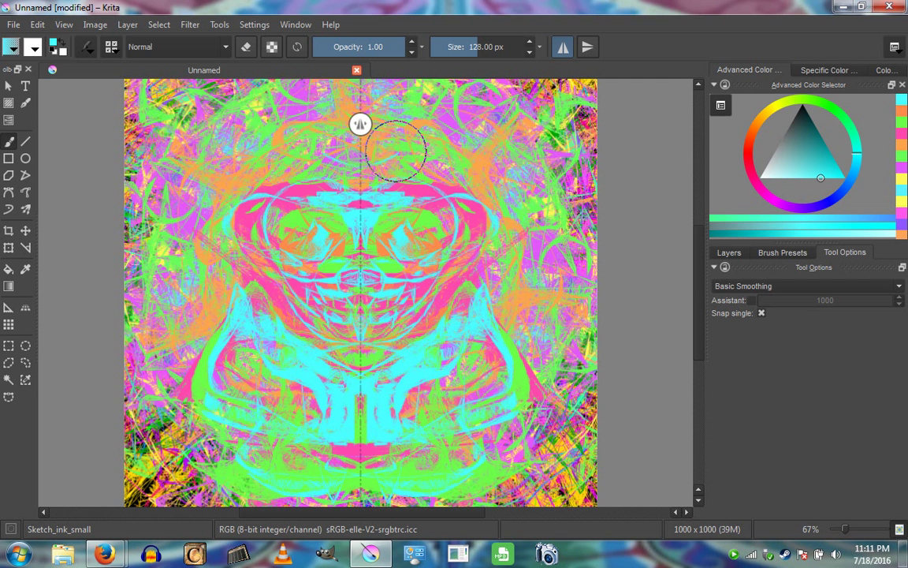
left_click_drag(395, 150, 306, 193)
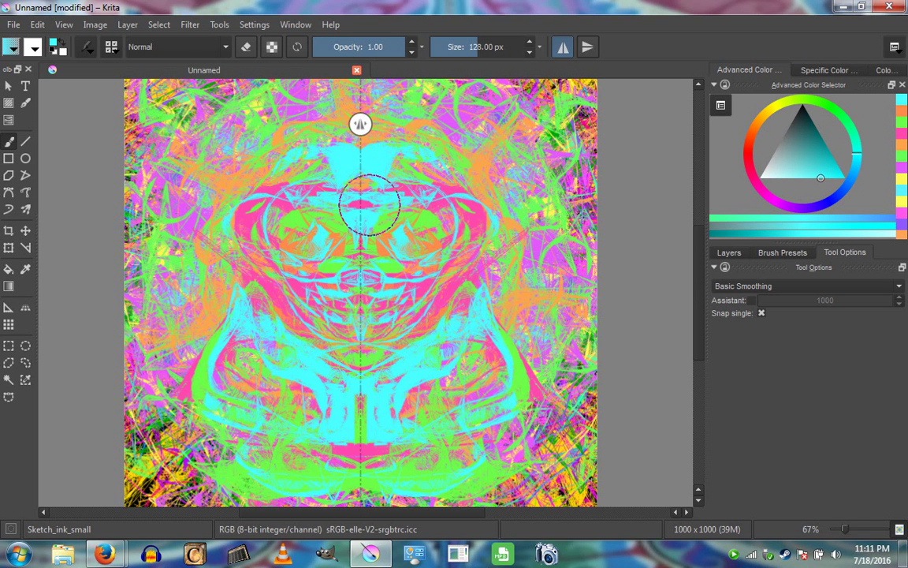
Pick magenta and paint mirrored strokes near the top centre and down both sides.
left_click(773, 199)
left_click_drag(358, 286, 408, 252)
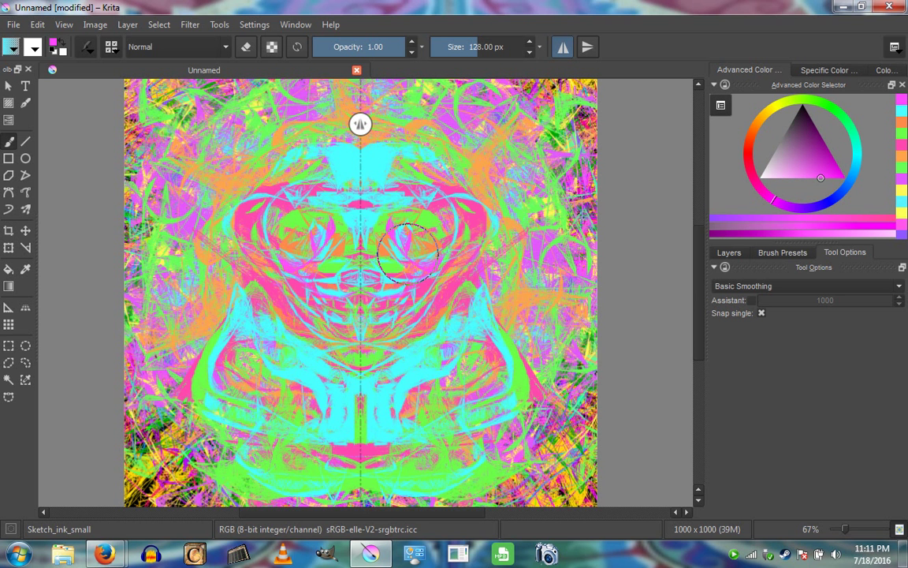
left_click_drag(348, 143, 305, 173)
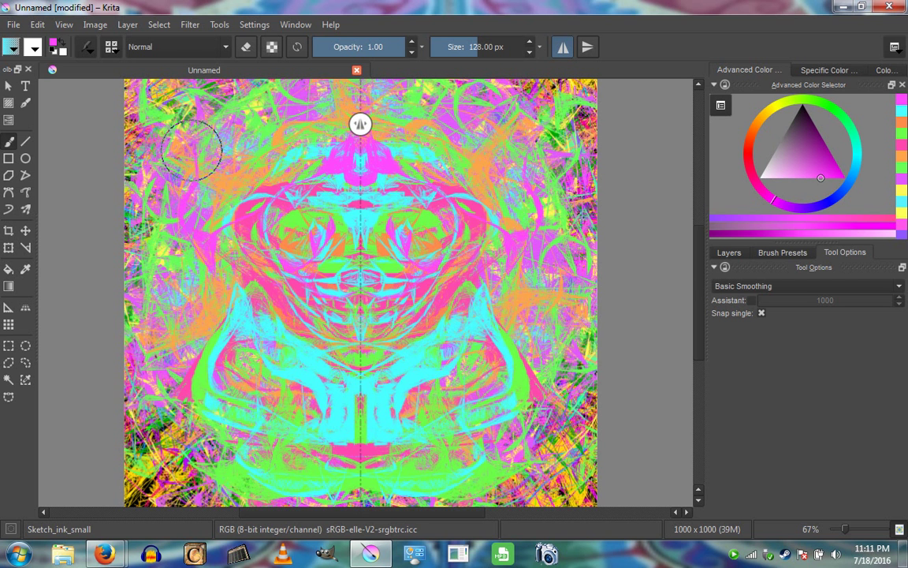
mouse_move(191, 150)
left_mouse_down()
mouse_move(173, 354)
mouse_move(325, 420)
mouse_move(368, 368)
mouse_move(262, 442)
left_mouse_up()
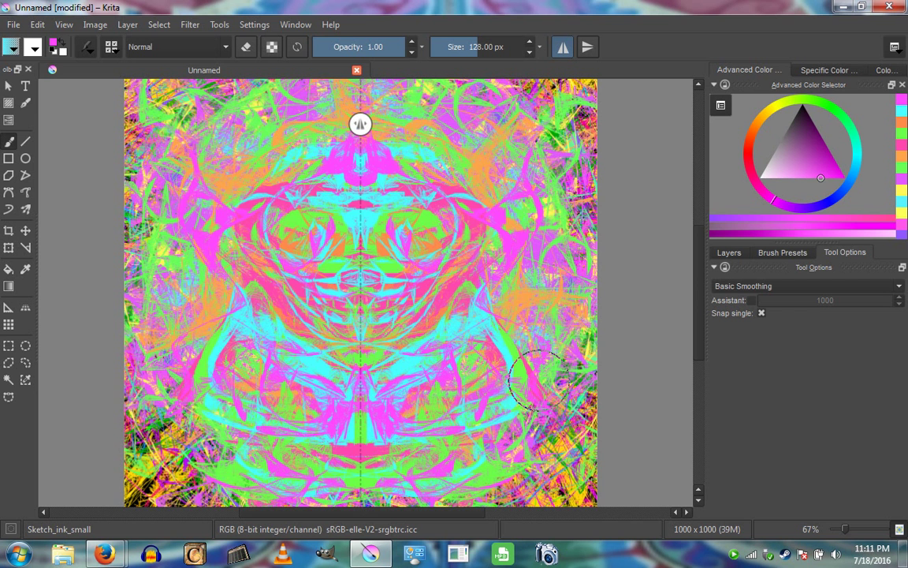
left_click_drag(536, 380, 400, 298)
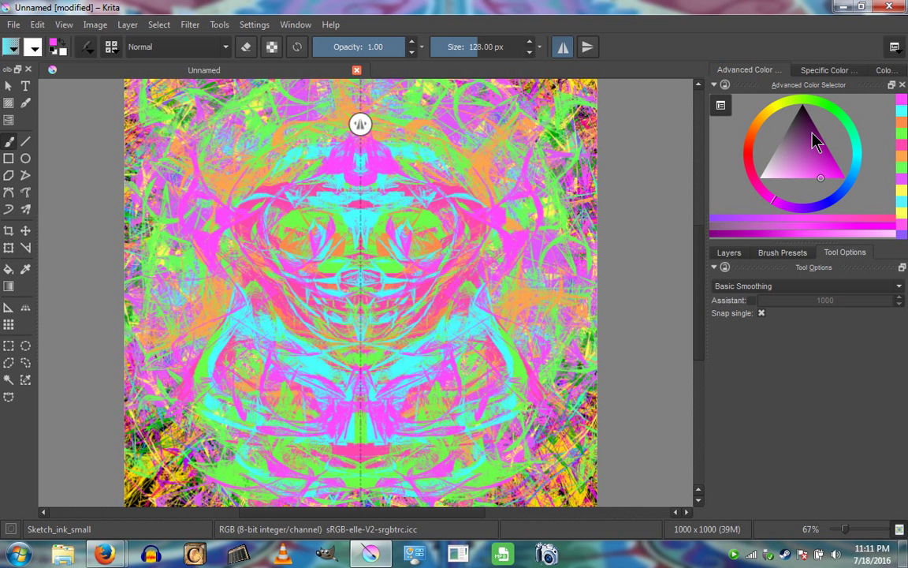
Pick dark purple and web mirrored sketch-ink strokes around the eyes, top edge and lower sides.
left_click(827, 145)
mouse_move(411, 290)
left_mouse_down()
mouse_move(424, 232)
mouse_move(347, 163)
mouse_move(257, 196)
mouse_move(345, 325)
mouse_move(385, 319)
mouse_move(331, 252)
mouse_move(350, 339)
mouse_move(343, 448)
mouse_move(257, 341)
mouse_move(269, 361)
mouse_move(352, 367)
mouse_move(317, 451)
mouse_move(286, 455)
left_mouse_up()
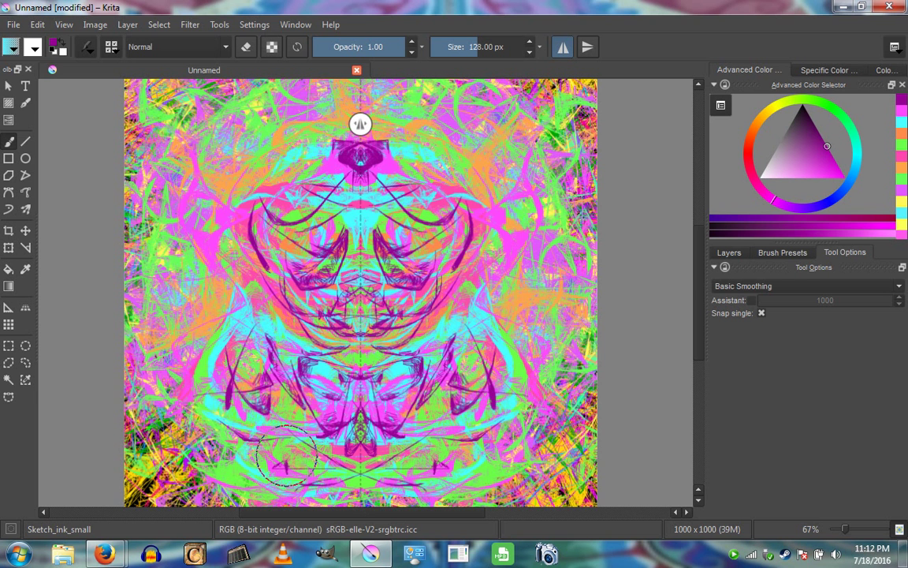
mouse_move(278, 294)
left_mouse_down()
mouse_move(222, 290)
mouse_move(311, 123)
mouse_move(204, 158)
mouse_move(250, 132)
mouse_move(183, 386)
mouse_move(225, 449)
left_mouse_up()
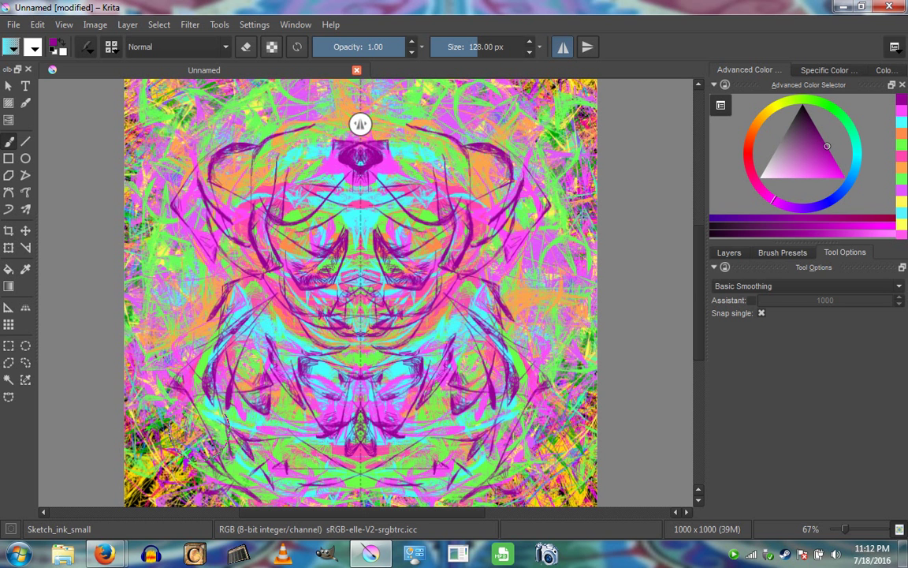
left_click_drag(221, 240, 244, 287)
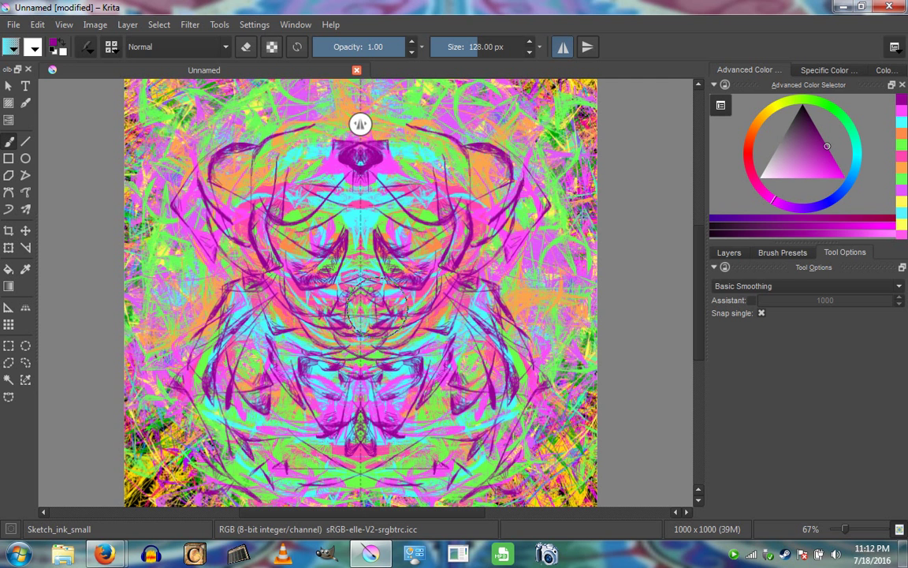
mouse_move(399, 209)
left_mouse_down()
mouse_move(412, 228)
mouse_move(442, 198)
mouse_move(384, 217)
mouse_move(523, 134)
mouse_move(516, 114)
mouse_move(595, 221)
mouse_move(556, 290)
mouse_move(473, 347)
left_mouse_up()
mouse_move(383, 346)
left_mouse_down()
mouse_move(524, 434)
mouse_move(639, 310)
mouse_move(413, 289)
left_mouse_up()
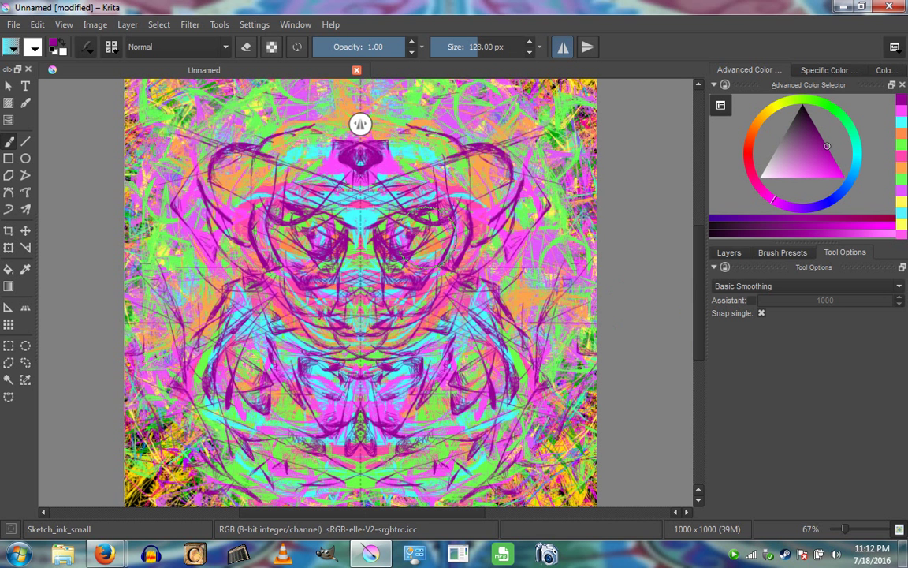
mouse_move(477, 189)
left_mouse_down()
mouse_move(498, 235)
mouse_move(474, 209)
mouse_move(546, 150)
mouse_move(418, 103)
mouse_move(270, 134)
mouse_move(138, 113)
mouse_move(76, 300)
mouse_move(103, 477)
mouse_move(297, 388)
mouse_move(339, 300)
mouse_move(312, 213)
left_mouse_up()
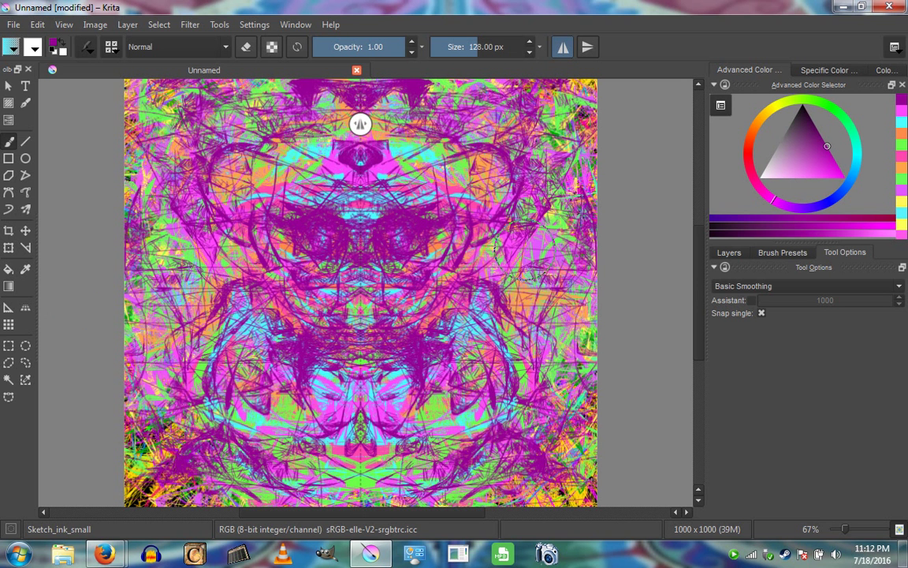
Pick a saturated bright red and paint mirrored red patches on the eyes, upper sides and mouth.
left_click(750, 157)
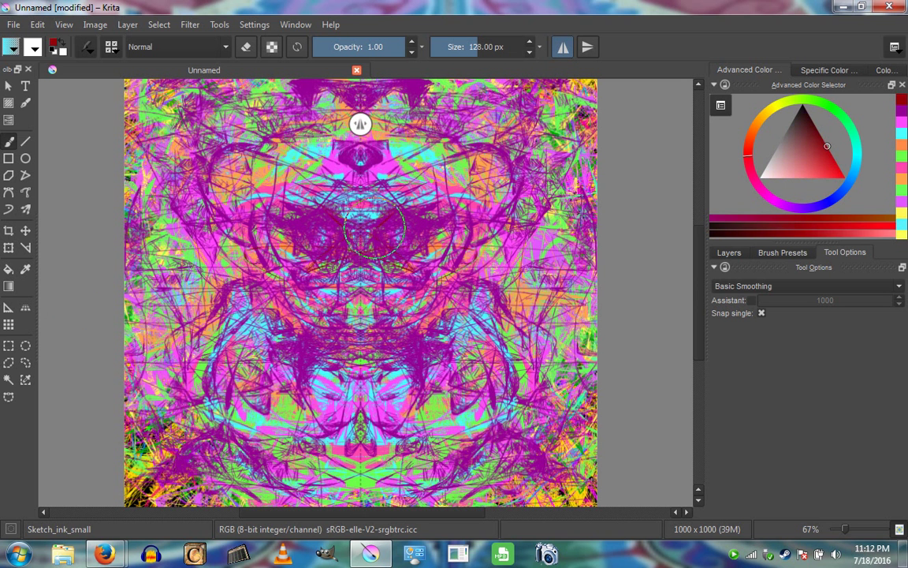
left_click(820, 197)
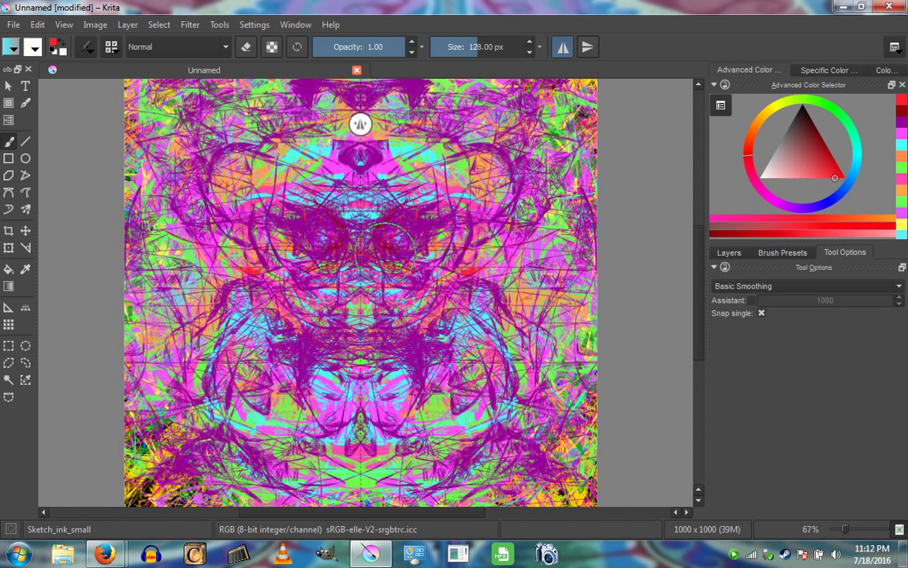
mouse_move(384, 245)
left_mouse_down()
mouse_move(426, 218)
mouse_move(429, 272)
left_mouse_up()
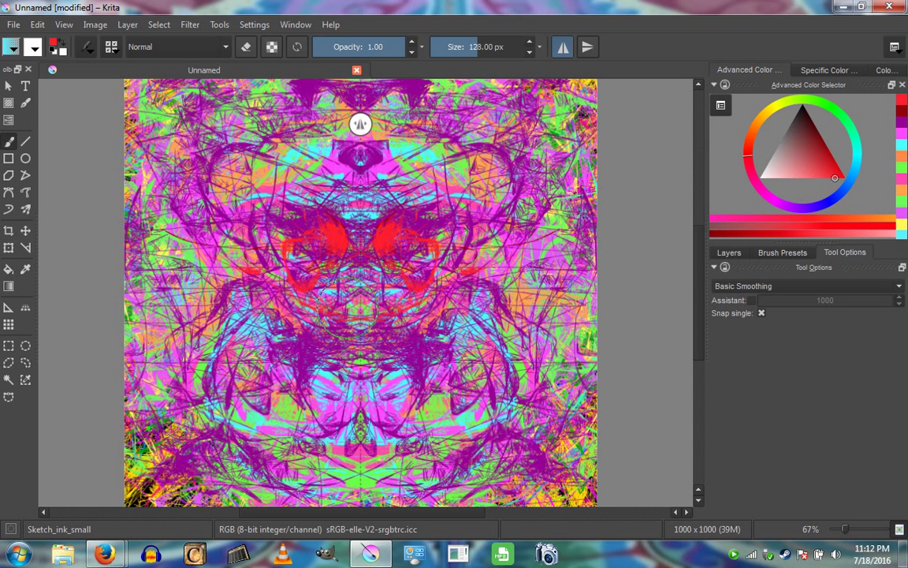
mouse_move(369, 228)
left_mouse_down()
mouse_move(359, 186)
mouse_move(252, 237)
mouse_move(302, 361)
mouse_move(310, 409)
mouse_move(253, 359)
mouse_move(276, 465)
left_mouse_up()
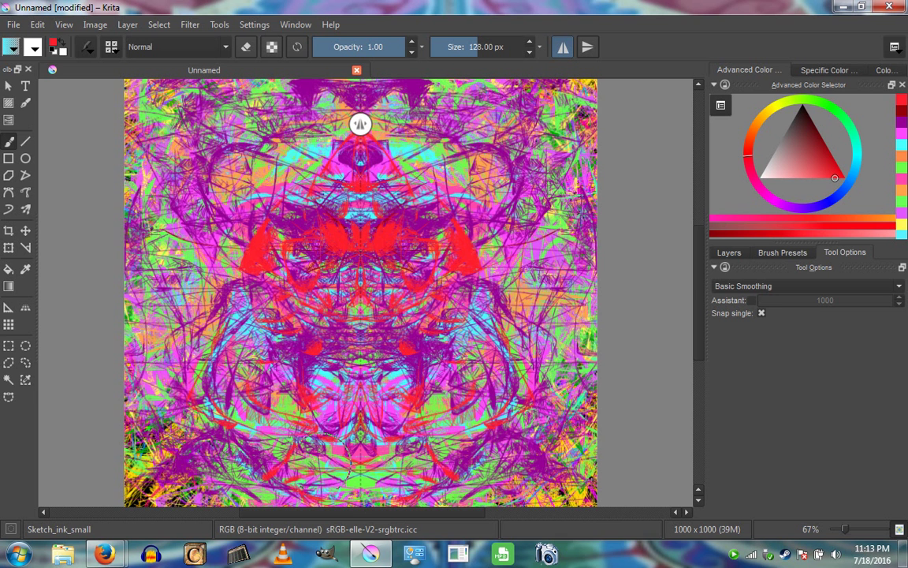
mouse_move(398, 296)
left_mouse_down()
mouse_move(408, 338)
mouse_move(466, 236)
mouse_move(544, 249)
mouse_move(466, 260)
left_mouse_up()
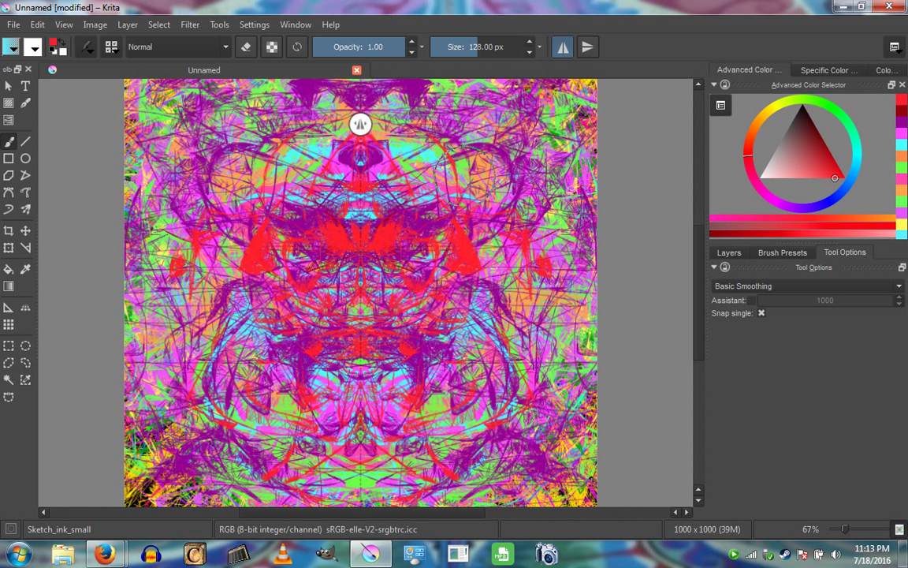
mouse_move(440, 162)
left_mouse_down()
mouse_move(473, 151)
mouse_move(403, 178)
mouse_move(476, 146)
left_mouse_up()
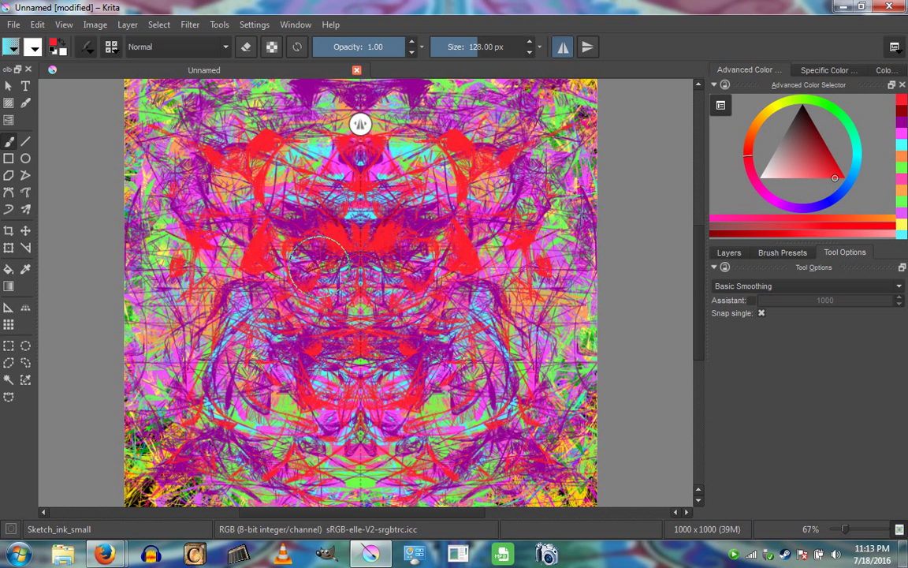
Pick green and paint mirrored green strokes around the figure's centre.
left_click(849, 123)
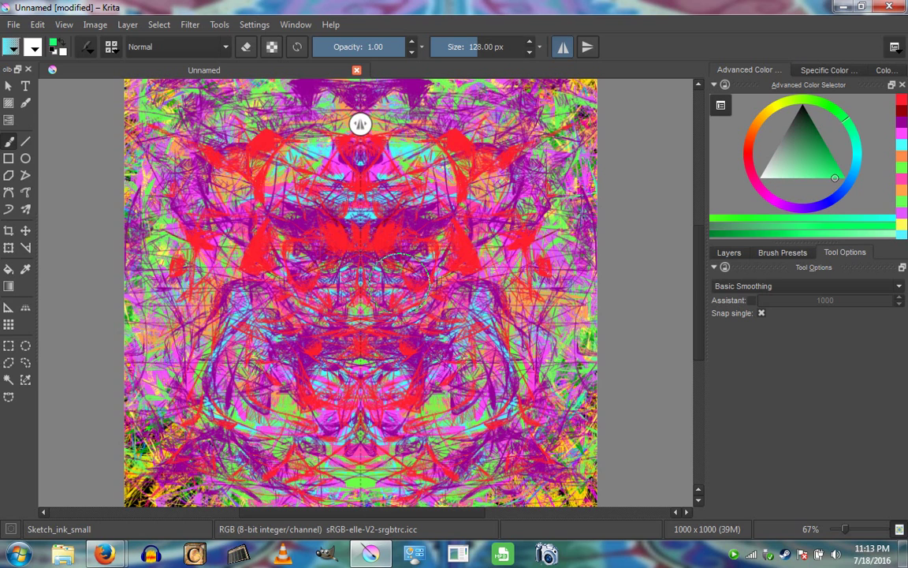
mouse_move(402, 277)
left_mouse_down()
mouse_move(411, 258)
mouse_move(368, 294)
left_mouse_up()
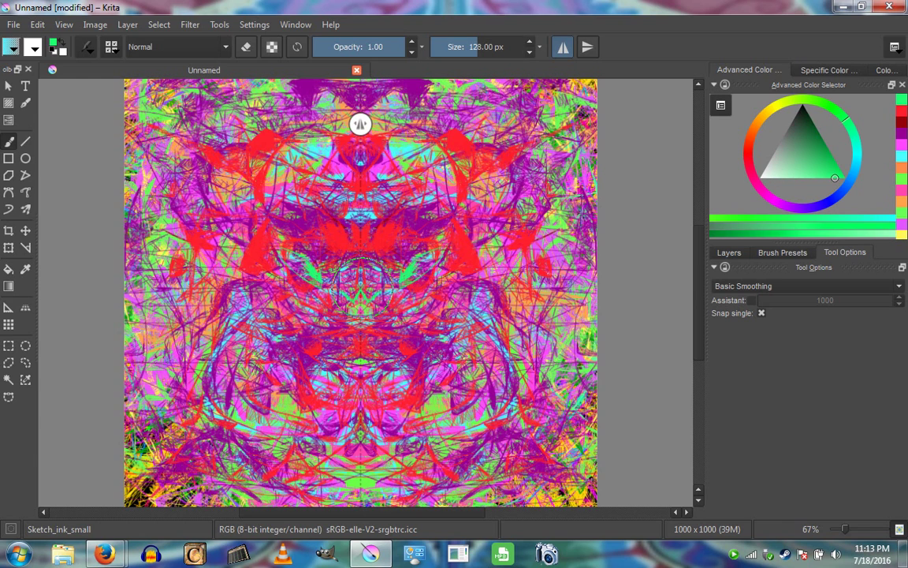
scroll(370, 283, "up", 2)
scroll(367, 284, "up", 1)
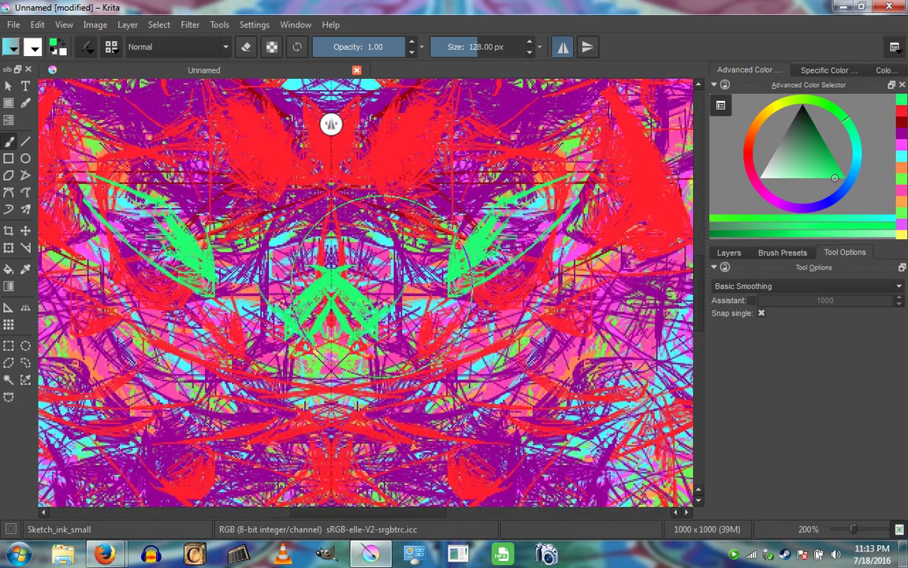
scroll(370, 299, "up", 2)
left_click_drag(431, 320, 369, 457)
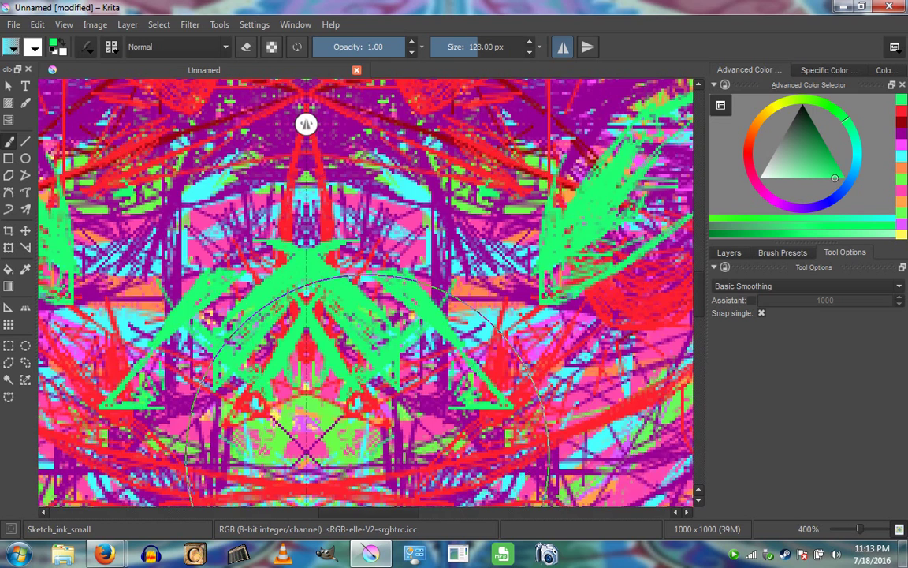
scroll(368, 457, "down", 2)
left_click_drag(410, 370, 446, 331)
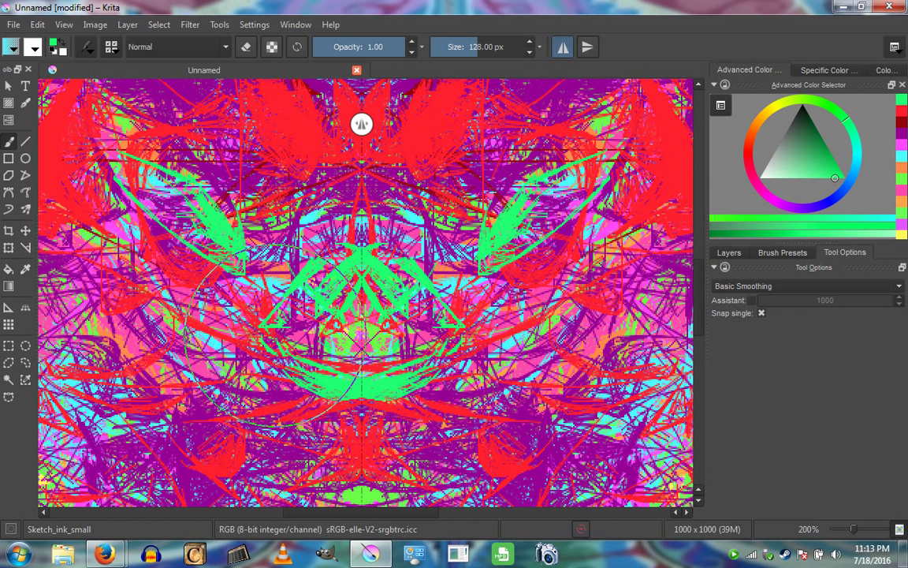
Spread mirrored green strokes up both sides and the upper centre, then change the colour to blue.
mouse_move(273, 338)
left_mouse_down()
mouse_move(319, 331)
mouse_move(236, 355)
mouse_move(201, 324)
mouse_move(247, 244)
mouse_move(324, 158)
mouse_move(126, 166)
mouse_move(158, 300)
left_mouse_up()
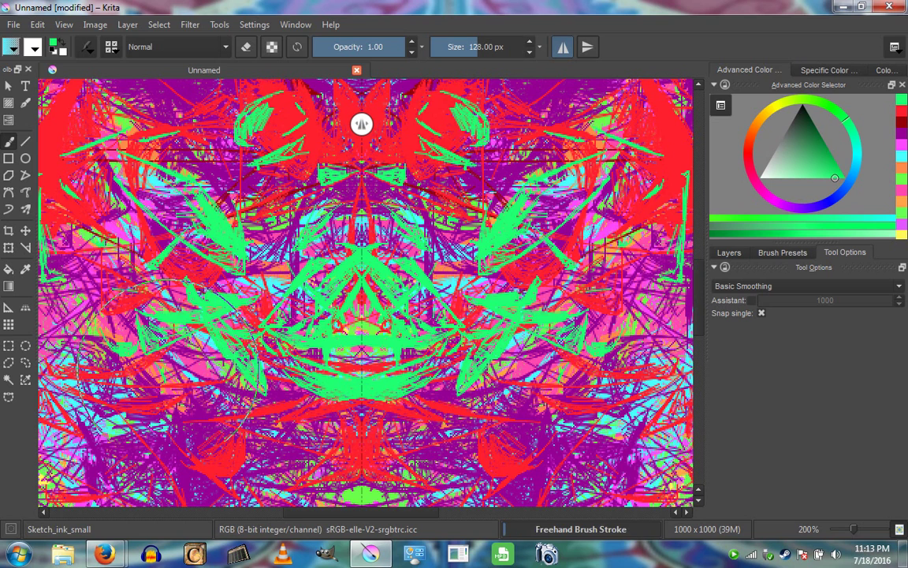
left_click_drag(170, 359, 363, 398)
key("1")
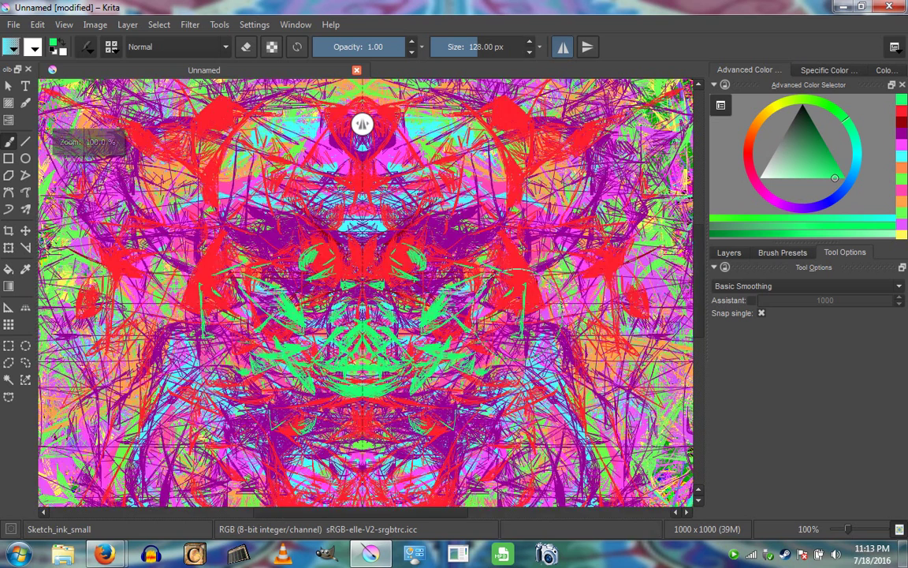
left_click_drag(532, 225, 501, 308)
left_click_drag(465, 232, 370, 264)
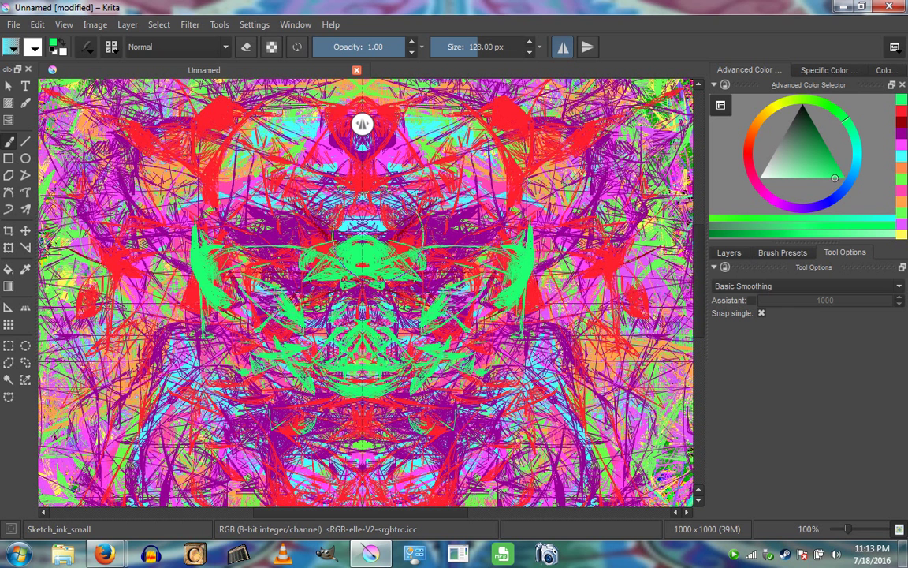
left_click_drag(426, 138, 414, 228)
left_click_drag(239, 207, 118, 252)
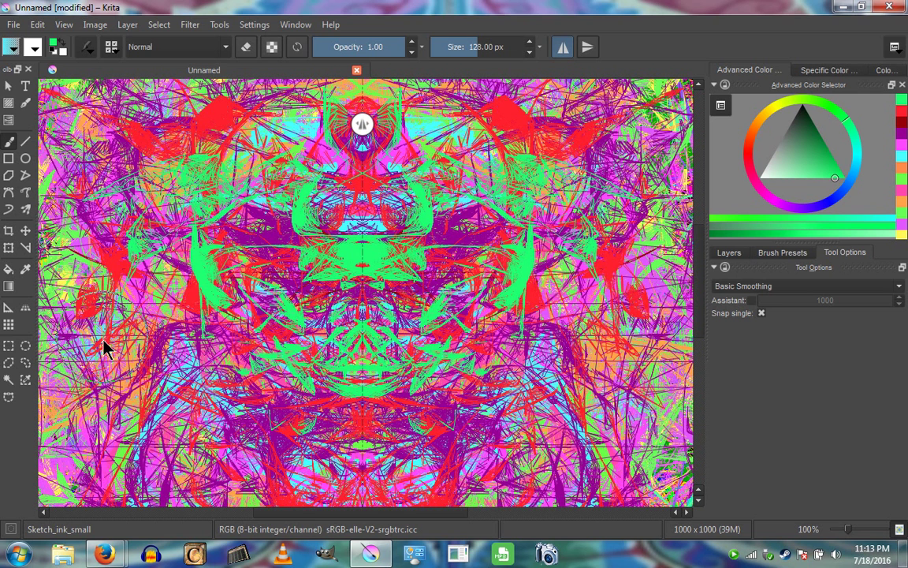
left_click_drag(105, 347, 126, 260)
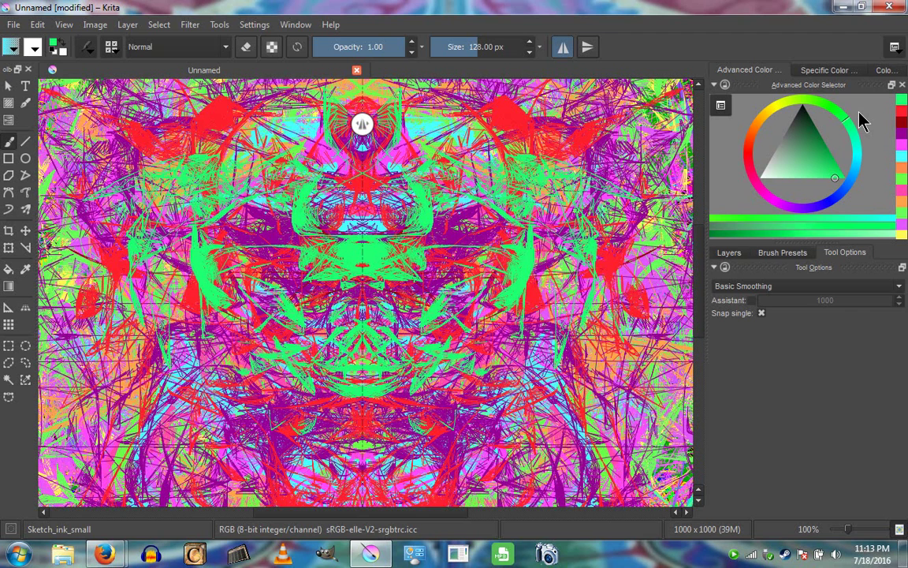
left_click_drag(859, 115, 845, 187)
Fill the centre with mirrored blue cheek shapes and curving strokes at the top.
left_click_drag(308, 205, 359, 237)
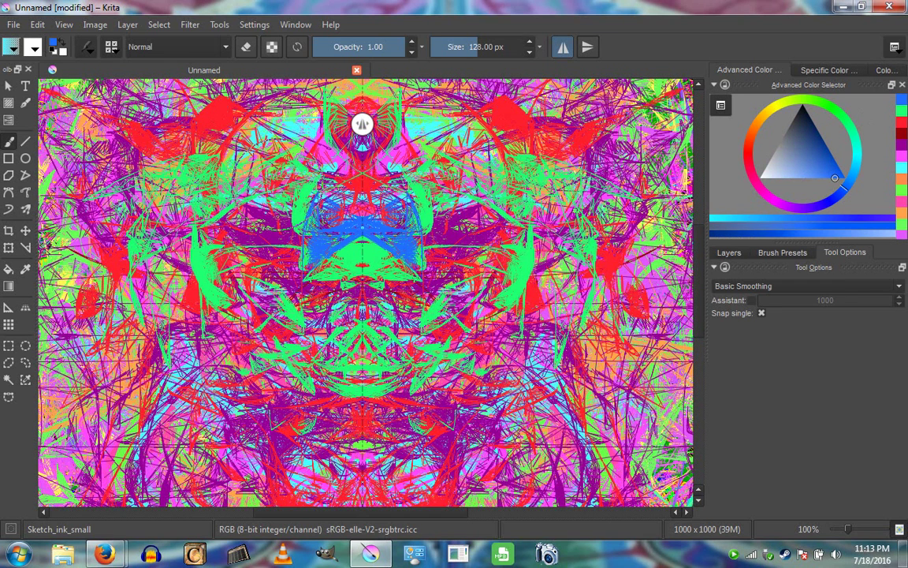
left_click_drag(170, 237, 188, 283)
left_click_drag(110, 284, 91, 331)
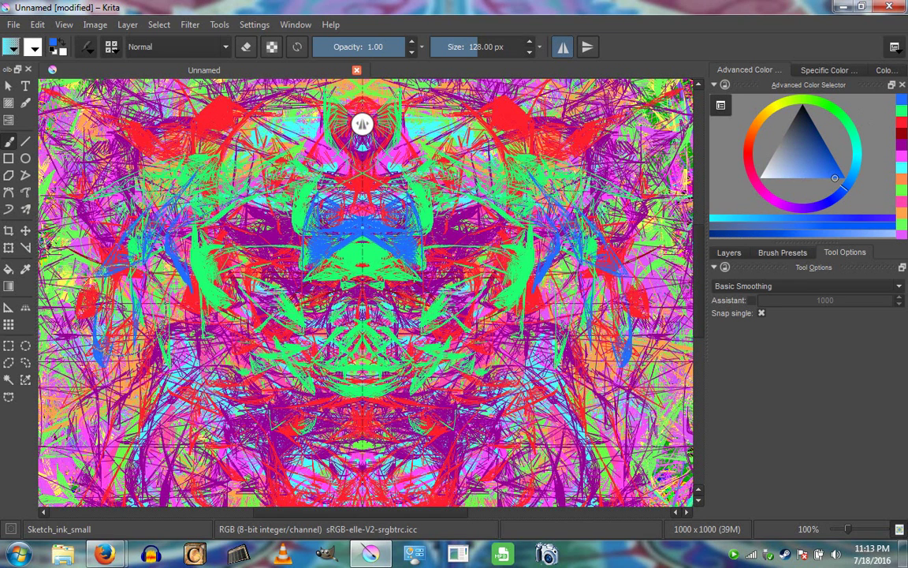
left_click_drag(236, 324, 273, 363)
left_click_drag(236, 253, 300, 316)
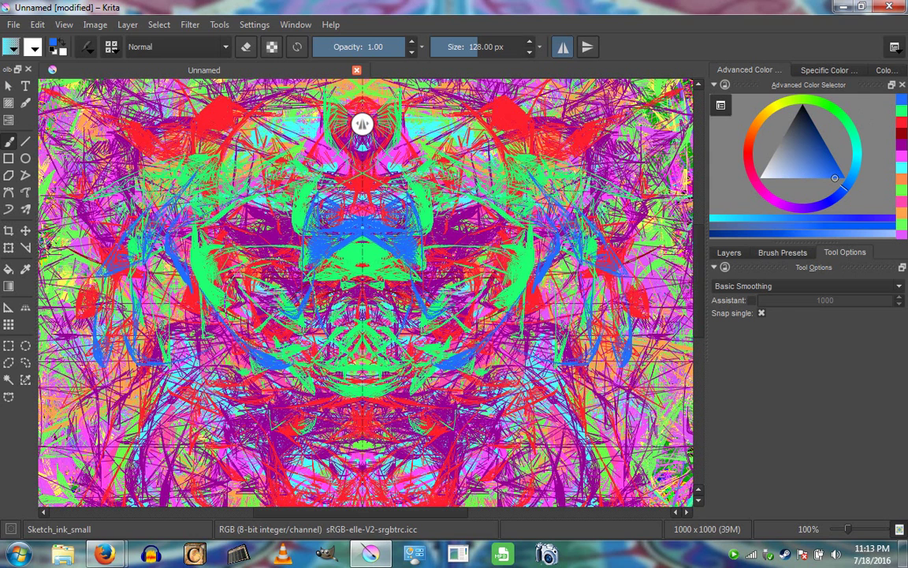
left_click_drag(291, 237, 205, 292)
left_click_drag(347, 237, 268, 323)
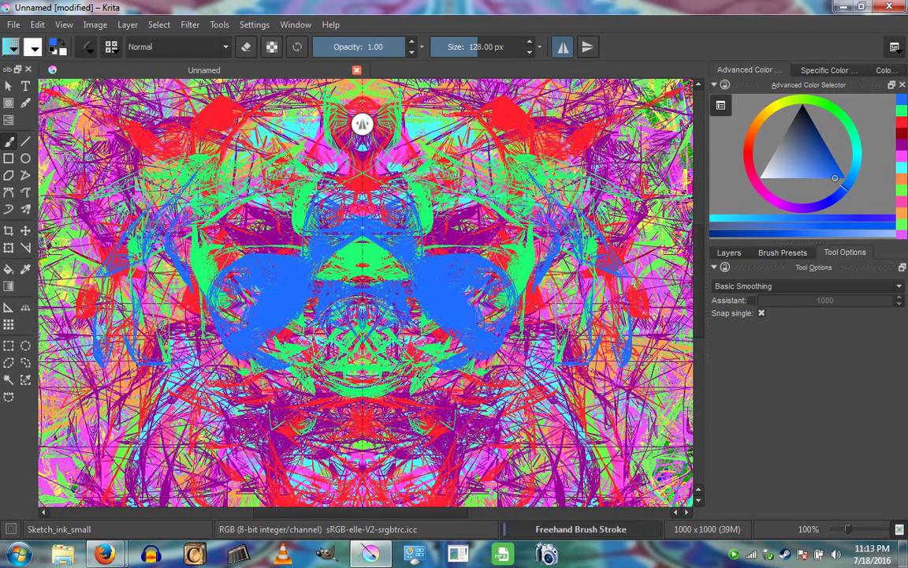
left_click_drag(363, 315, 457, 260)
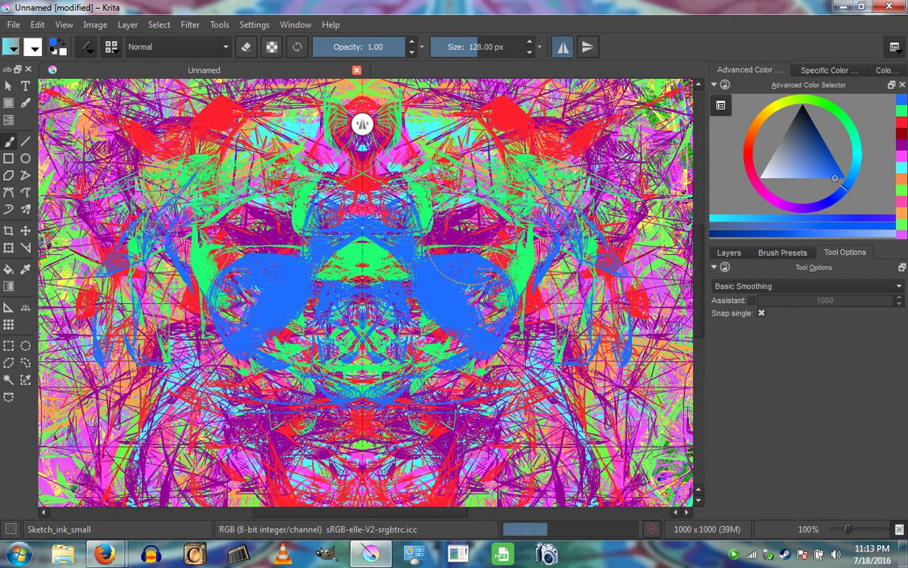
left_click_drag(371, 150, 262, 175)
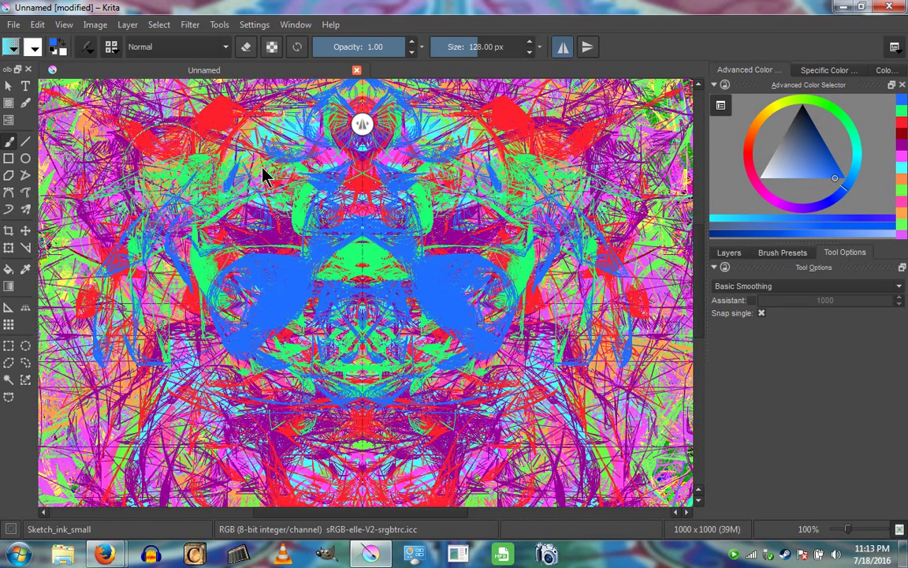
Add mirrored blue strokes along the top edge, outer sides and bottom of the canvas.
scroll(382, 261, "down", 2)
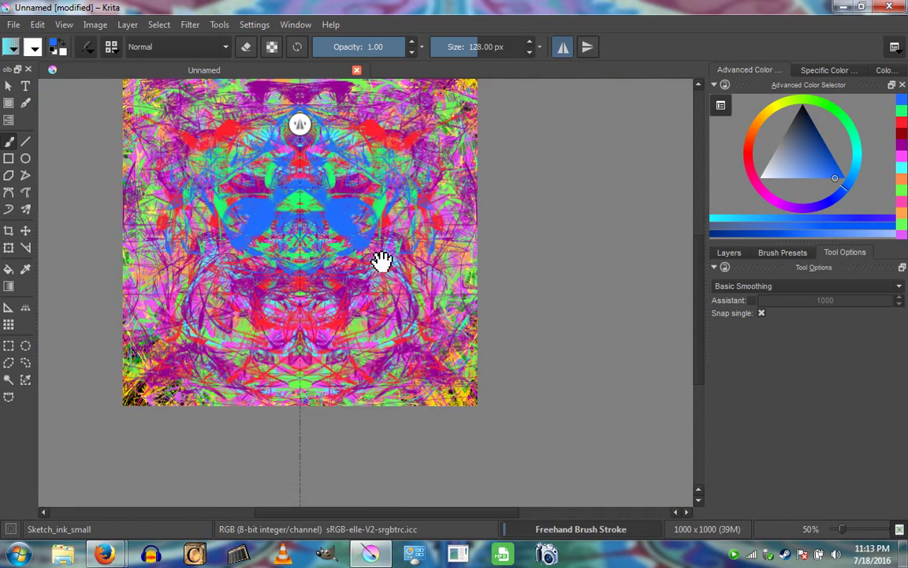
scroll(381, 261, "up", 2)
scroll(381, 261, "down", 1)
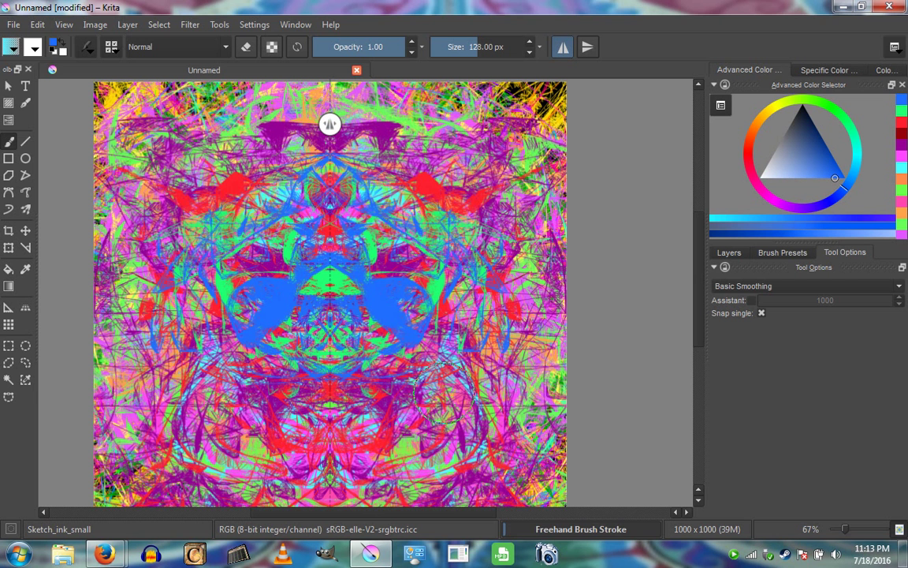
mouse_move(311, 410)
left_mouse_down()
mouse_move(327, 446)
mouse_move(331, 434)
left_mouse_up()
left_click_drag(201, 119, 237, 154)
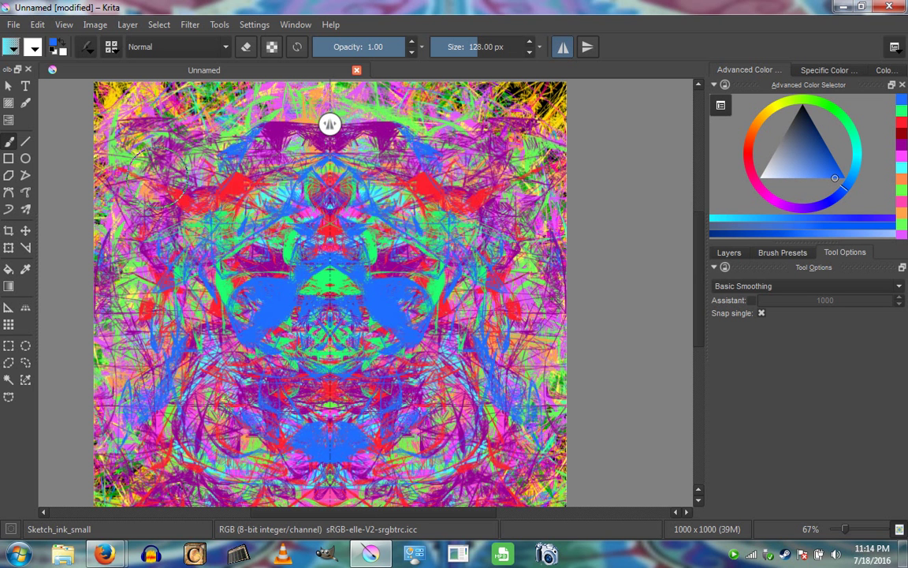
left_click_drag(119, 142, 134, 208)
left_click_drag(450, 370, 489, 465)
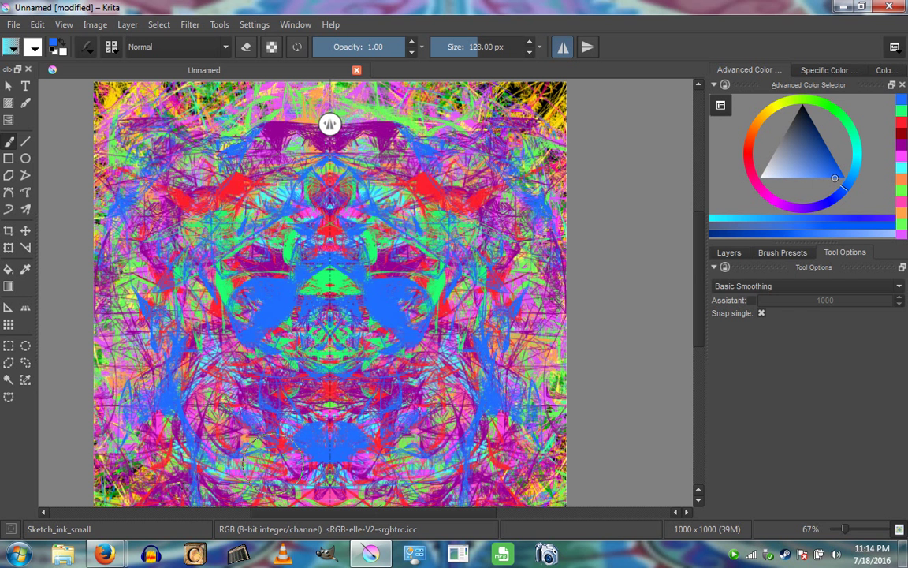
left_click_drag(253, 438, 288, 473)
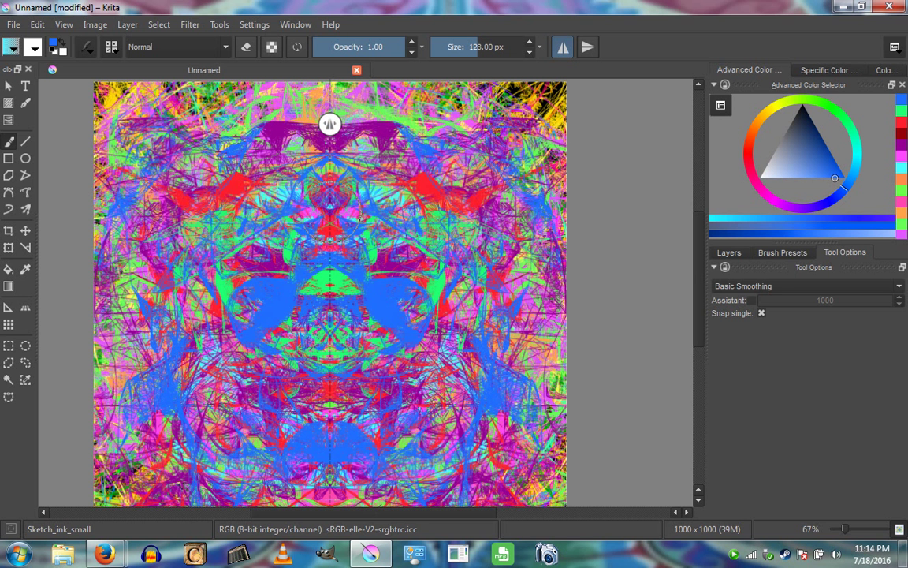
Switch to the radial Multibrush, turn off horizontal mirroring, and paint a blue test stroke.
left_click(25, 210)
left_click(562, 49)
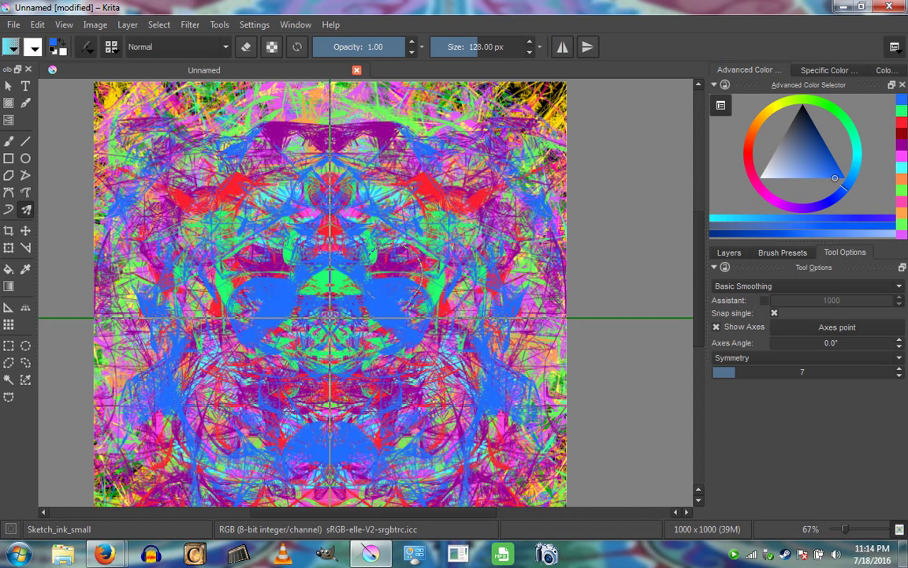
left_click_drag(323, 340, 332, 276)
Choose yellow on the colour wheel and paint large seven-way radial circles around the centre.
left_click(765, 126)
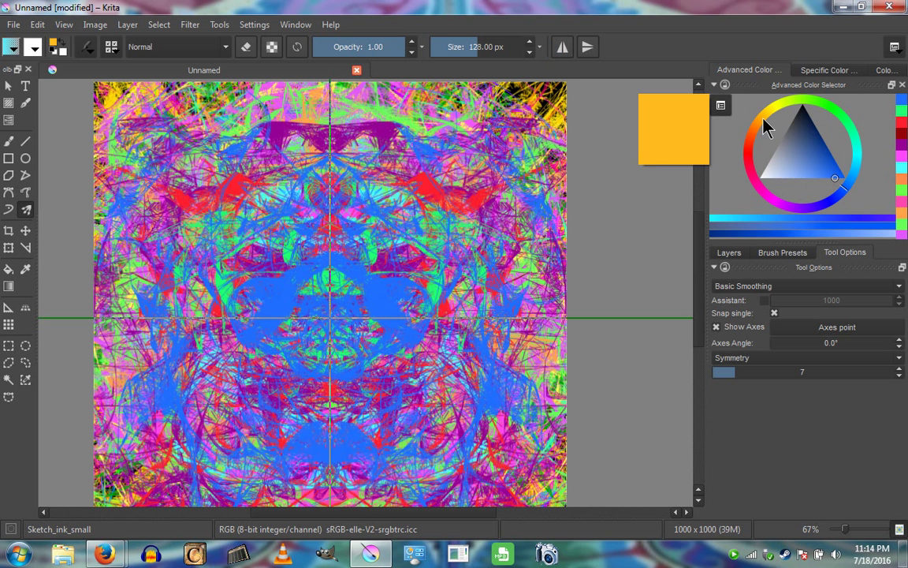
left_click_drag(765, 126, 777, 104)
left_click_drag(319, 296, 343, 331)
mouse_move(394, 260)
left_mouse_down()
mouse_move(441, 300)
mouse_move(355, 187)
mouse_move(162, 118)
mouse_move(94, 414)
mouse_move(324, 371)
left_mouse_up()
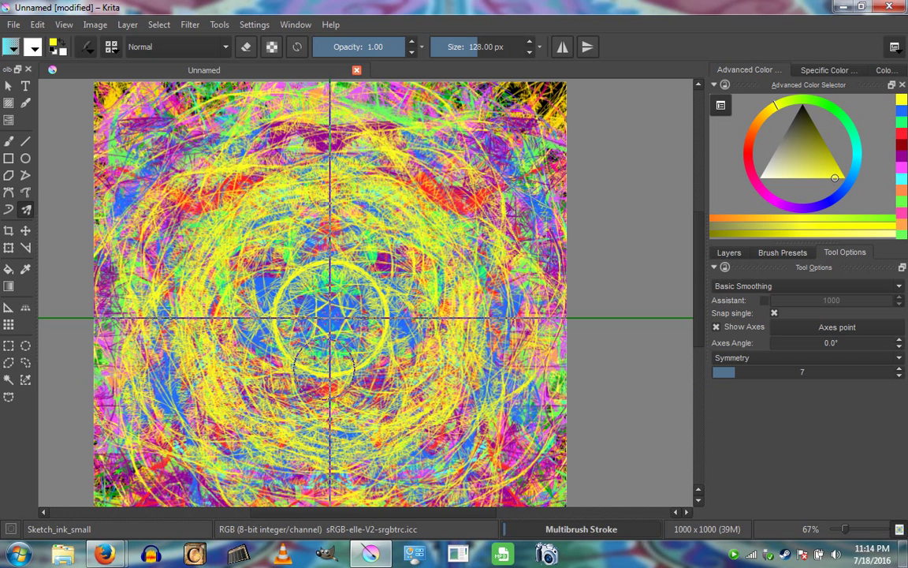
left_click(735, 556)
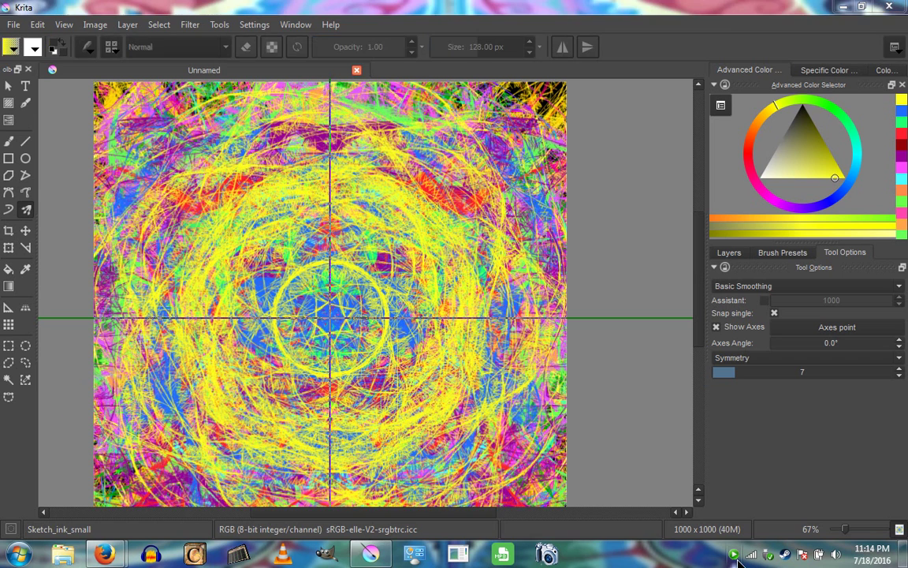